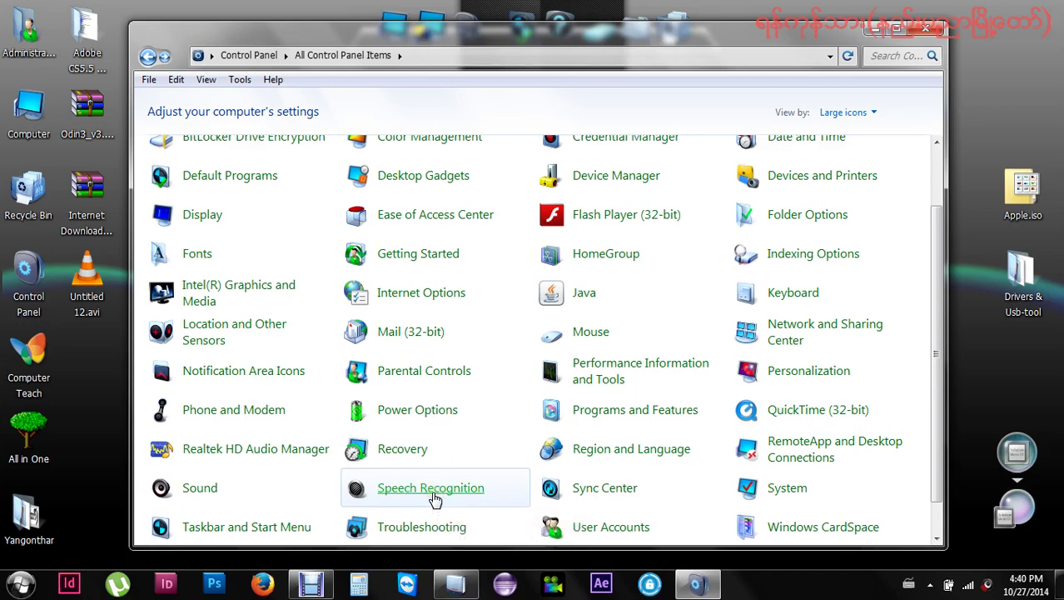
# - Open the Speech Recognition settings and view the Speech Reference Card's list of common commands, closing the help window when done
pyautogui.click(433, 493)
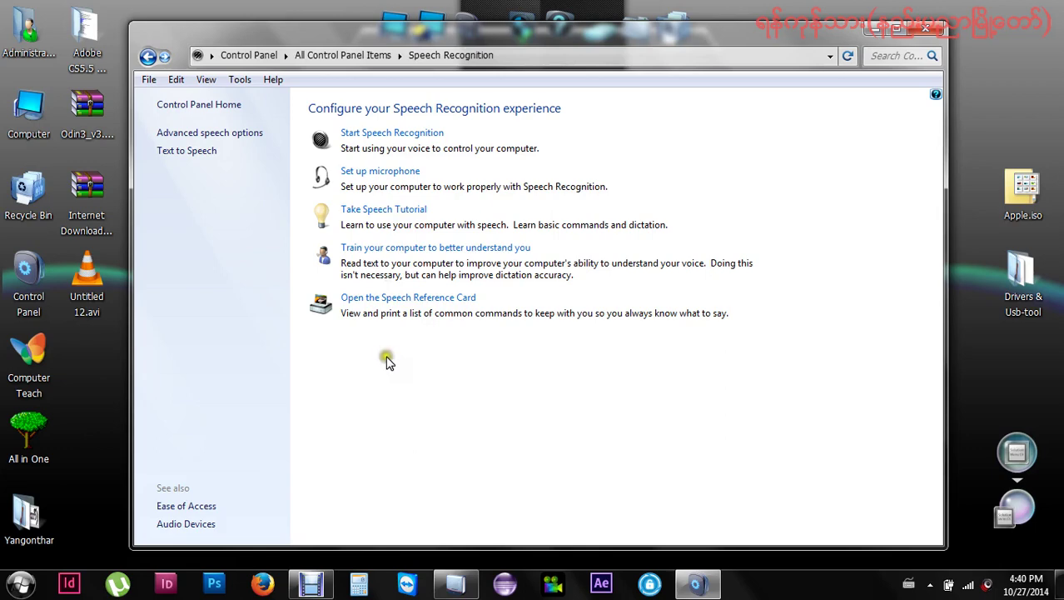
pyautogui.click(393, 300)
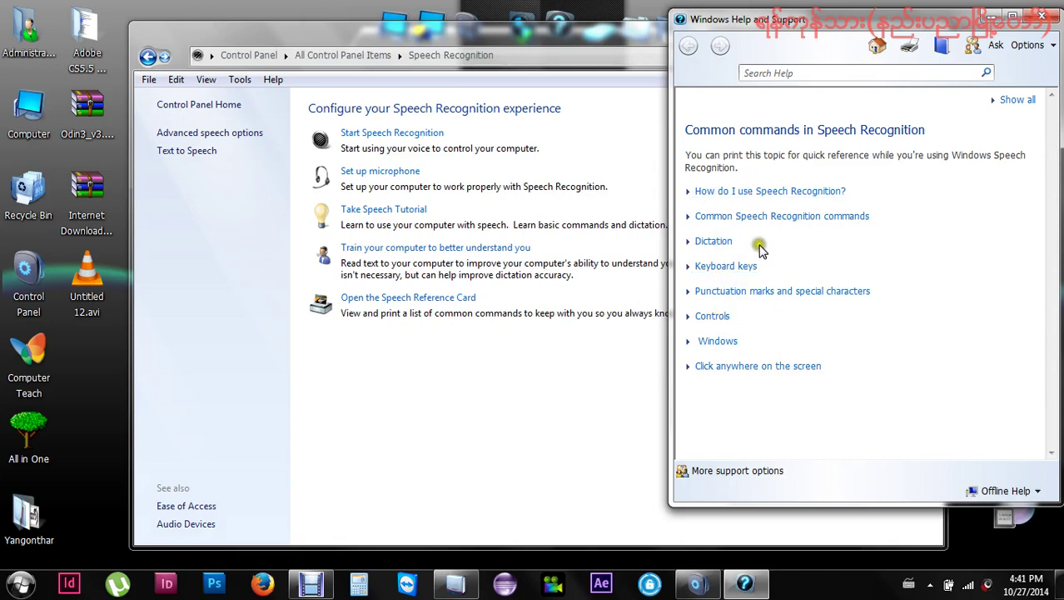
pyautogui.moveTo(919, 30); pyautogui.dragTo(890, 35)
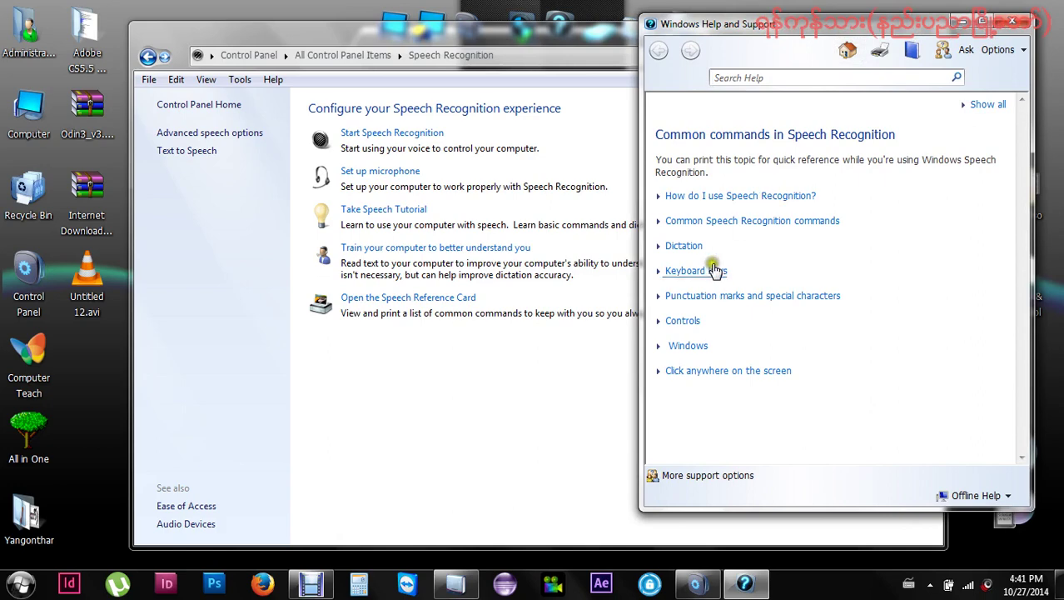
pyautogui.click(1013, 25)
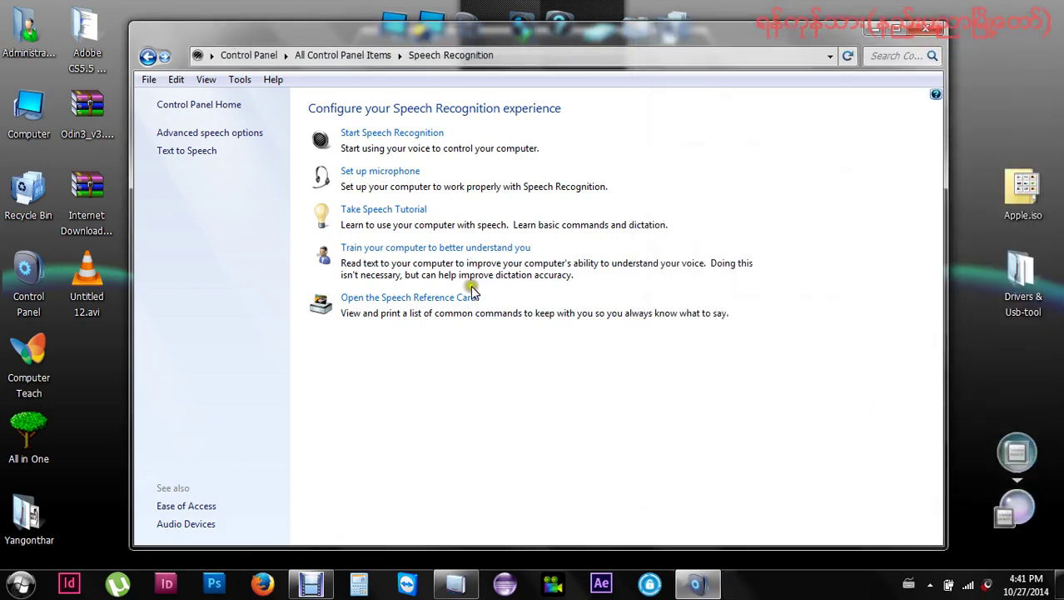
pyautogui.click(410, 249)
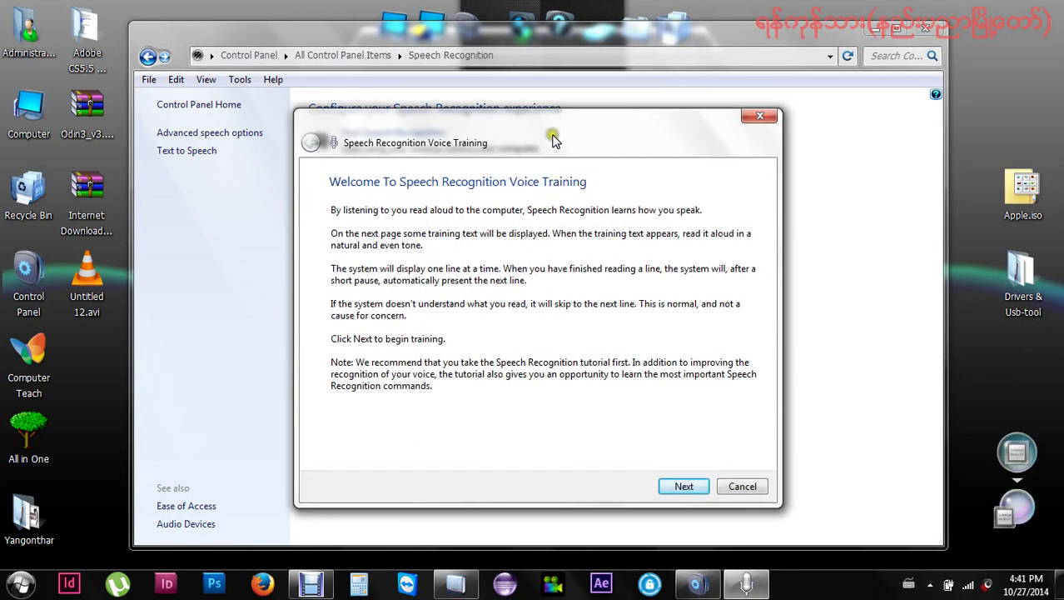
pyautogui.moveTo(556, 142); pyautogui.dragTo(544, 112)
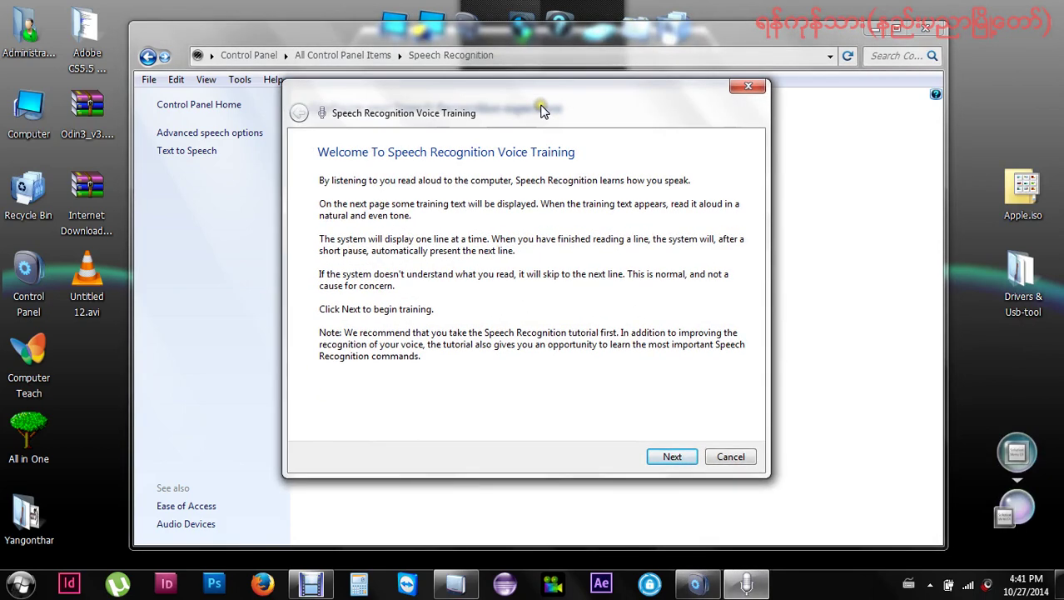
pyautogui.click(673, 458)
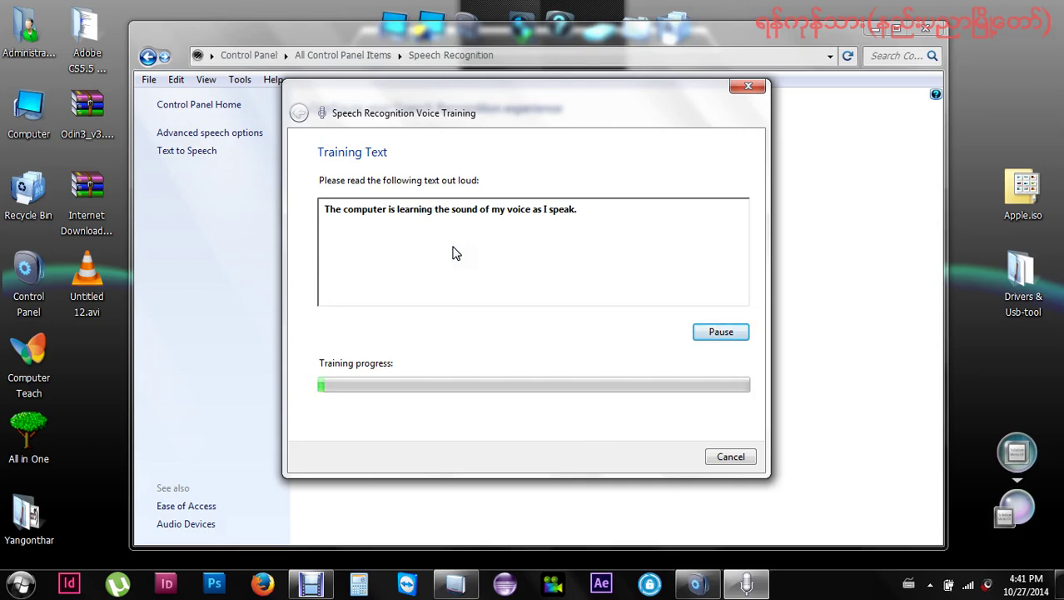
pyautogui.click(727, 456)
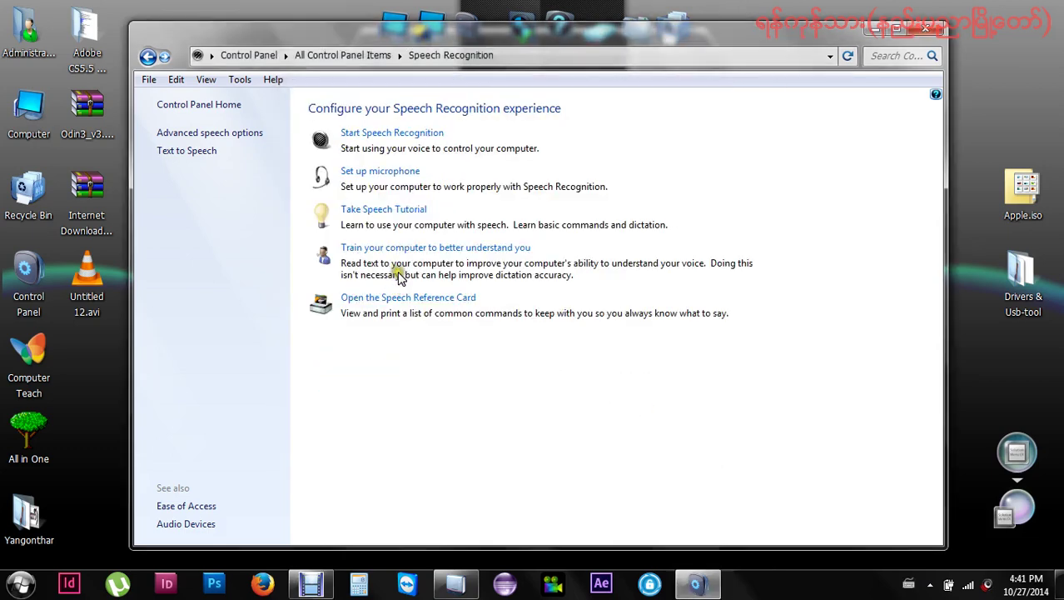
# - Set up the Realtek microphone as a Headset Microphone, completing the placement and volume adjustment pages of the Microphone Setup Wizard
pyautogui.click(379, 173)
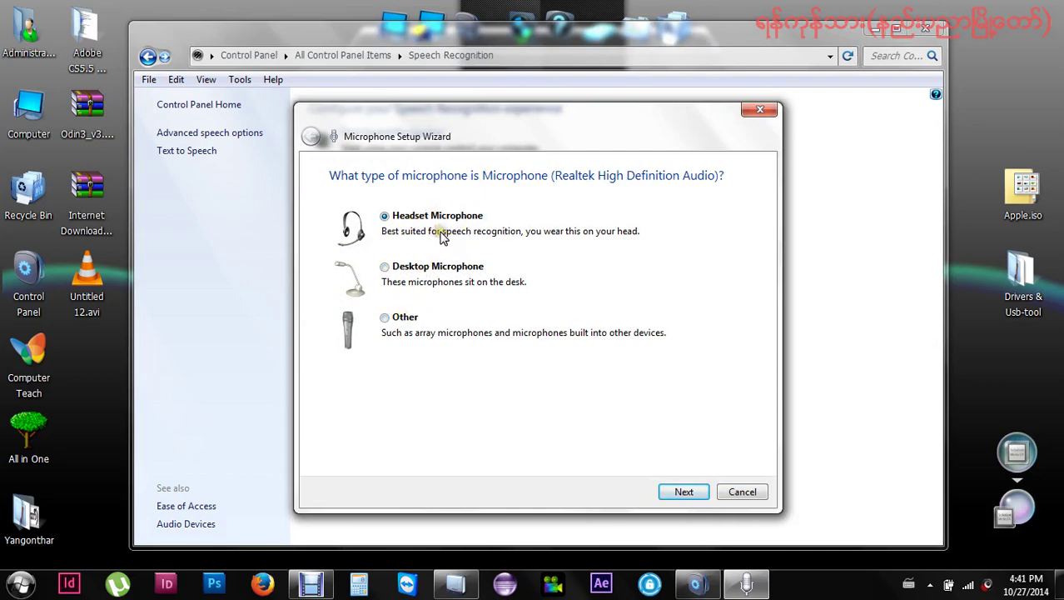
pyautogui.click(681, 493)
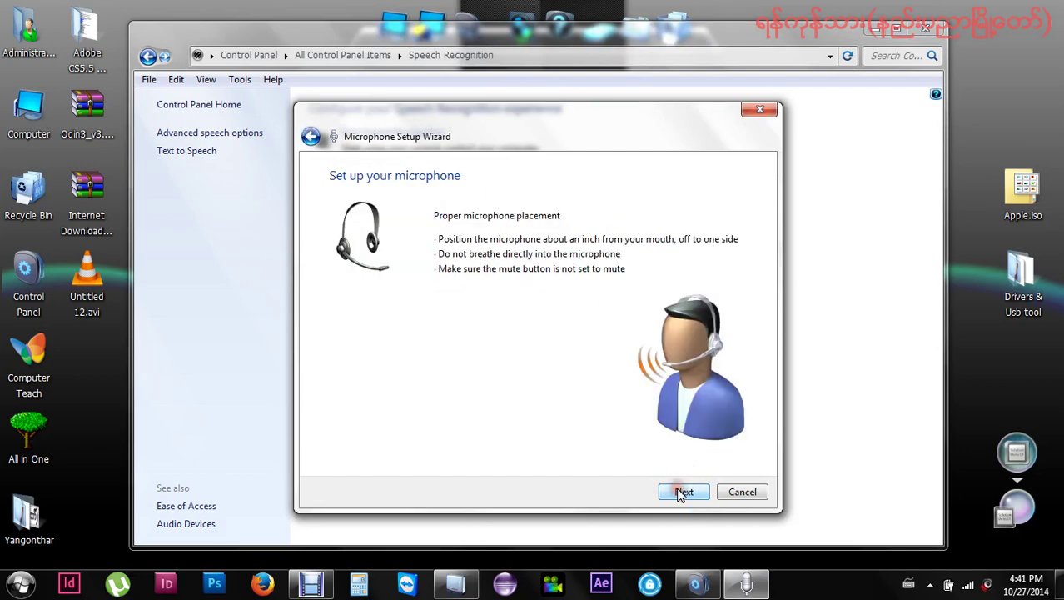
pyautogui.moveTo(508, 135); pyautogui.dragTo(473, 115)
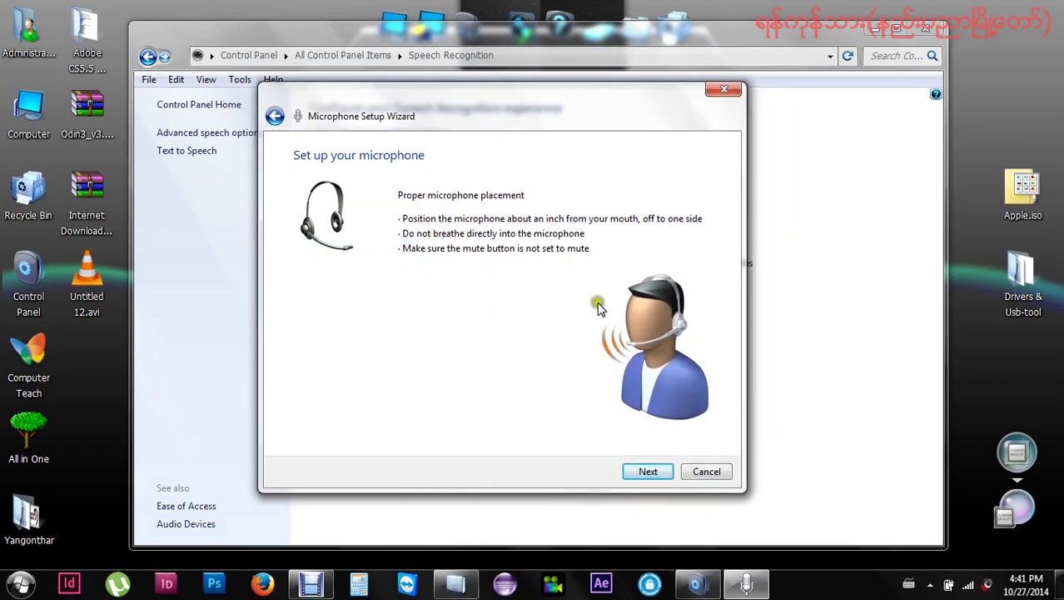
pyautogui.click(648, 474)
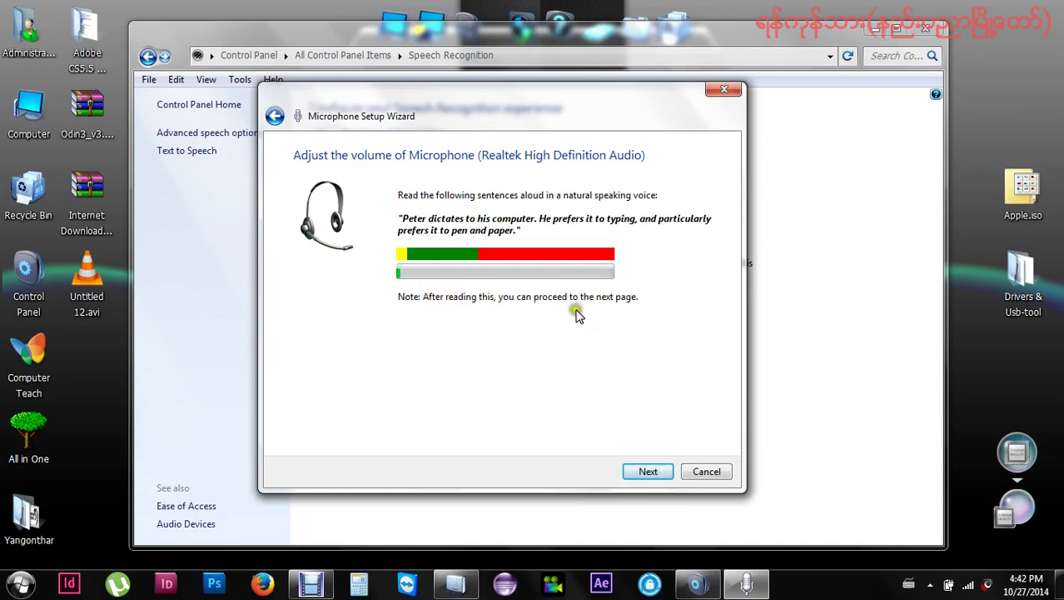
pyautogui.click(634, 476)
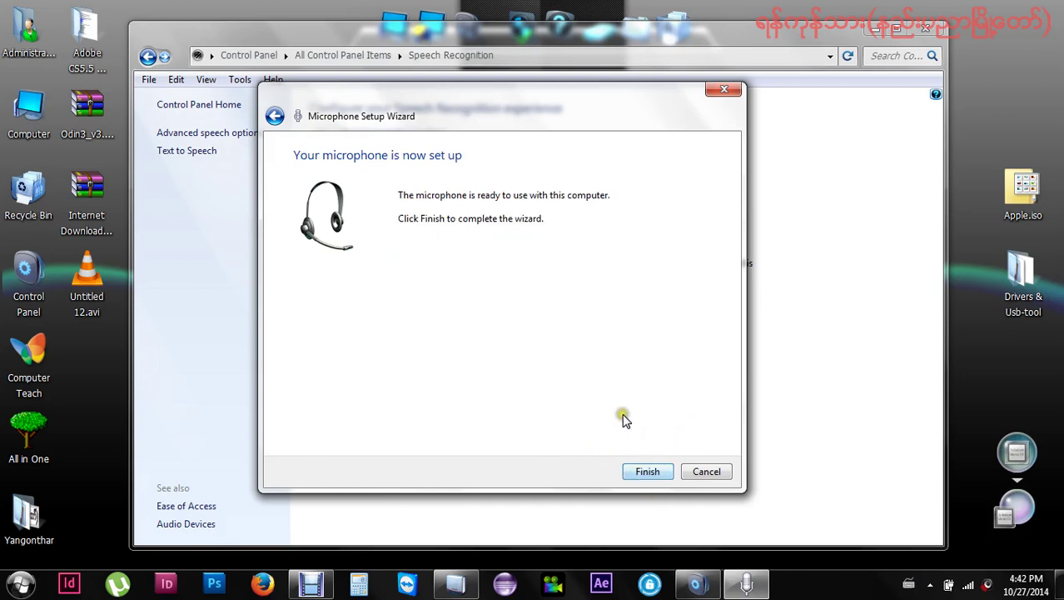
pyautogui.click(648, 471)
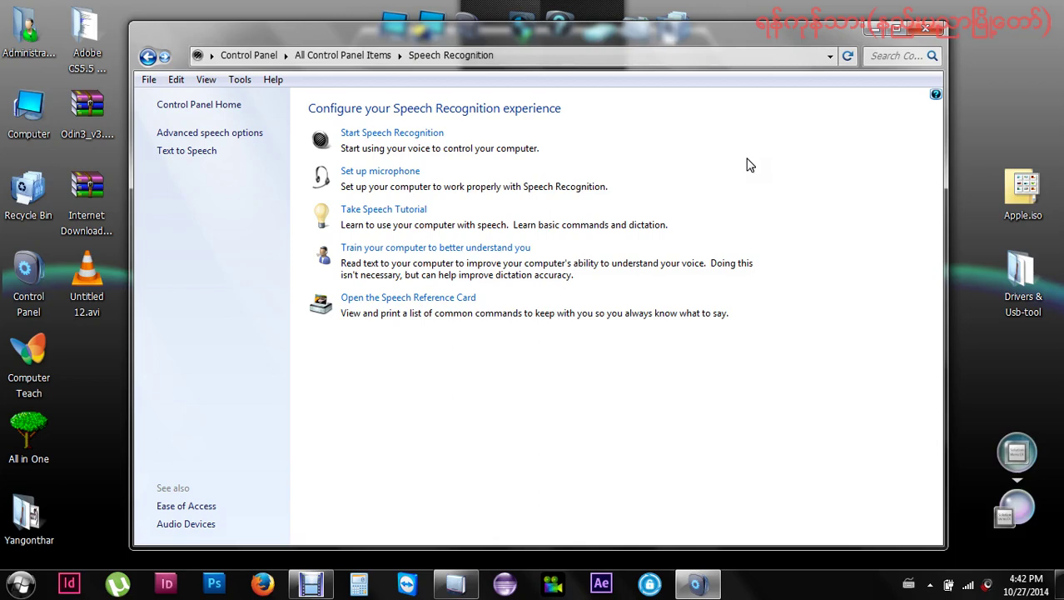
# - Start the Speech Recognition setup and complete its microphone pages with Headset Microphone as the type
pyautogui.moveTo(761, 34); pyautogui.dragTo(763, 59)
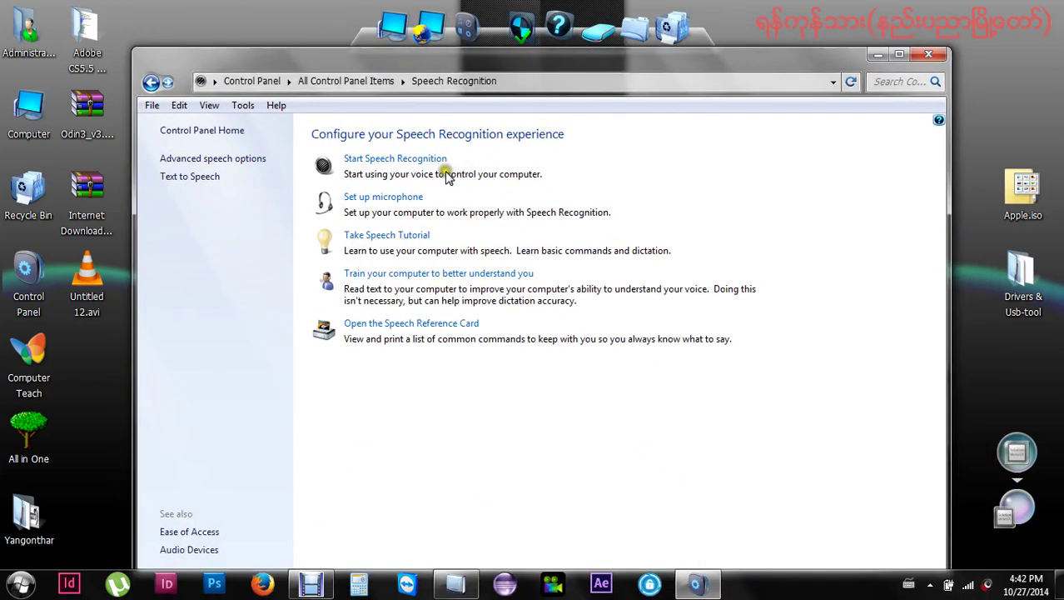
pyautogui.click(399, 161)
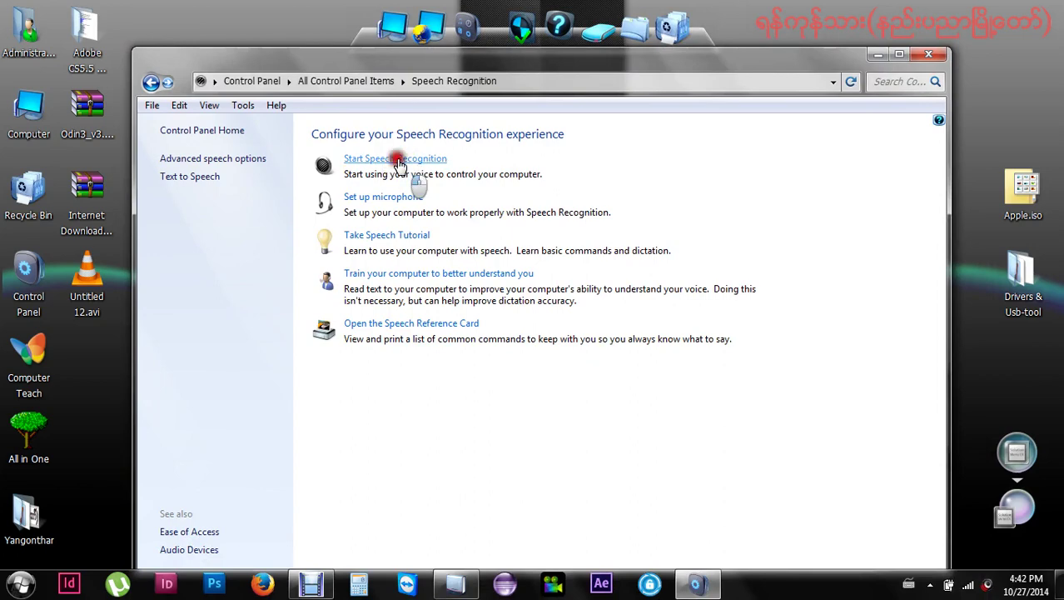
pyautogui.moveTo(490, 148); pyautogui.dragTo(471, 122)
pyautogui.click(658, 450)
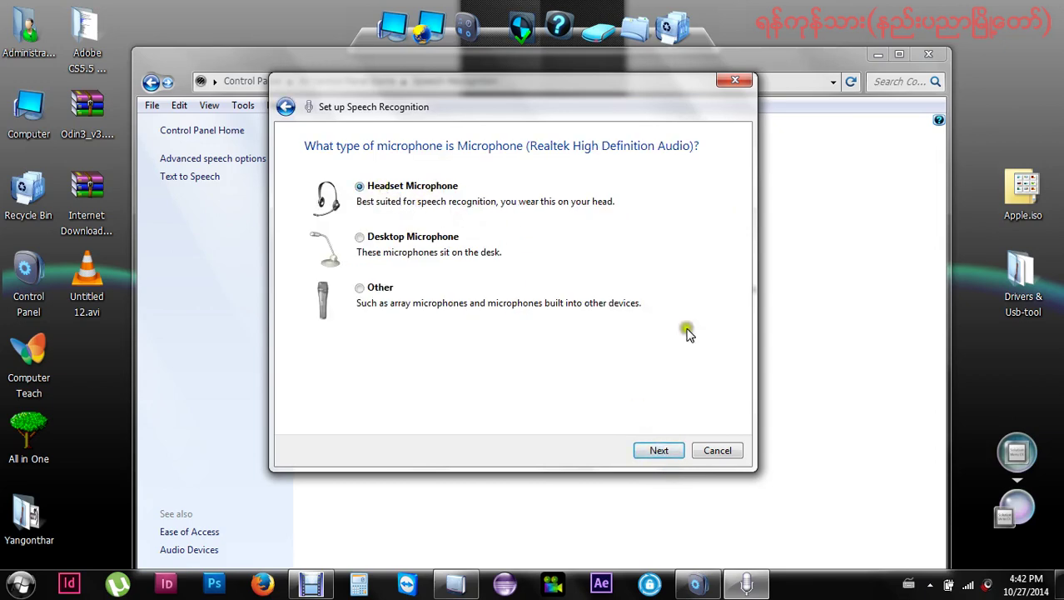
pyautogui.click(656, 451)
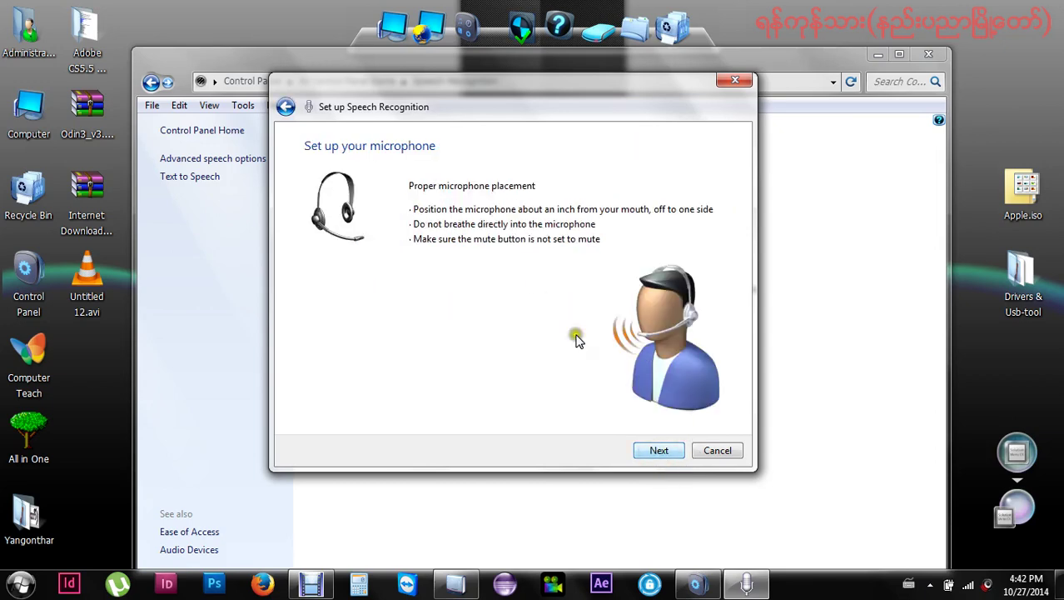
pyautogui.click(658, 450)
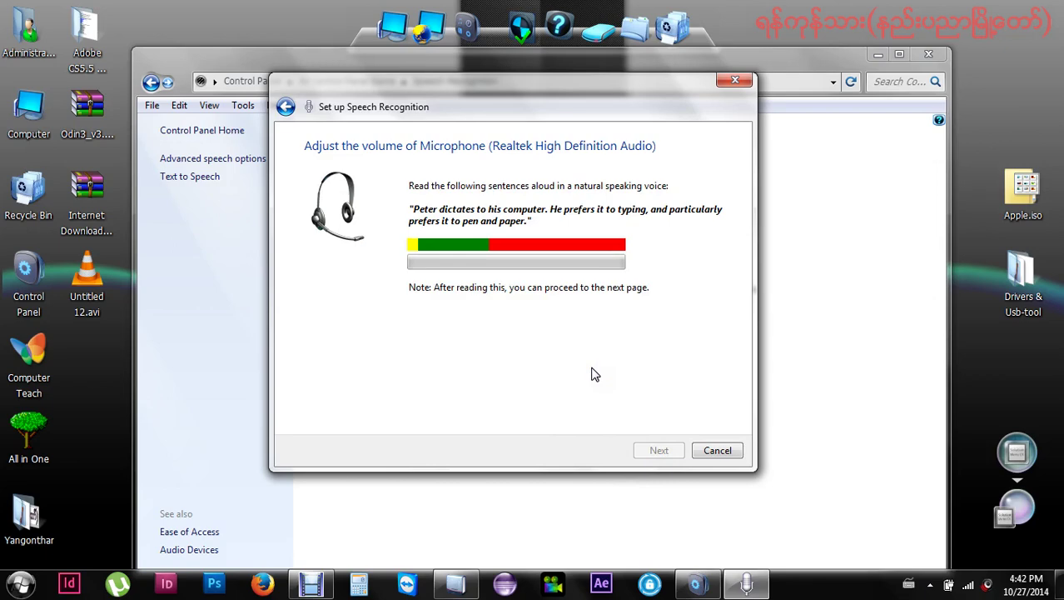
pyautogui.click(652, 451)
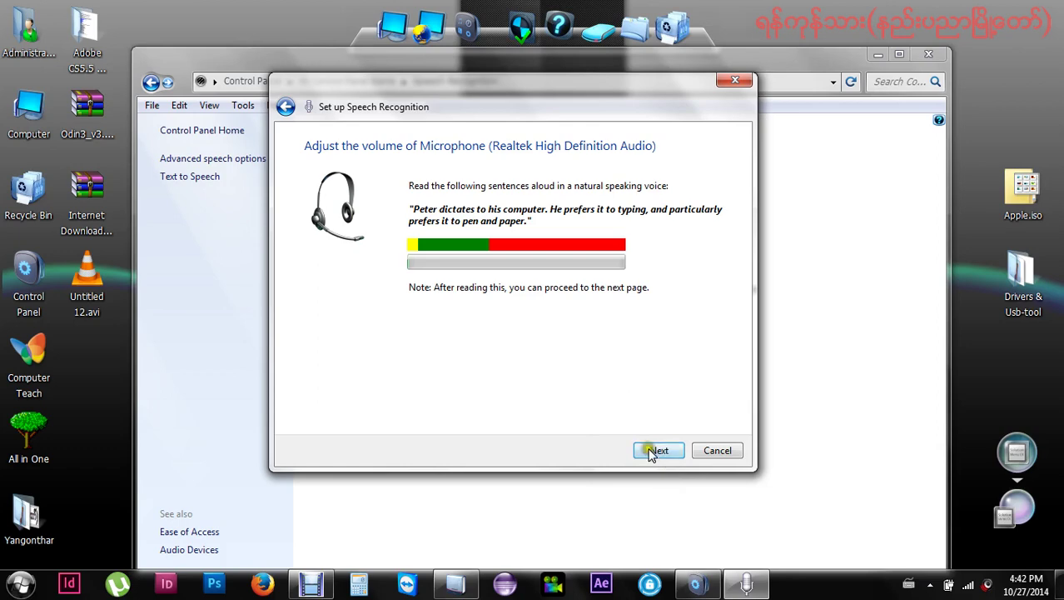
pyautogui.click(654, 450)
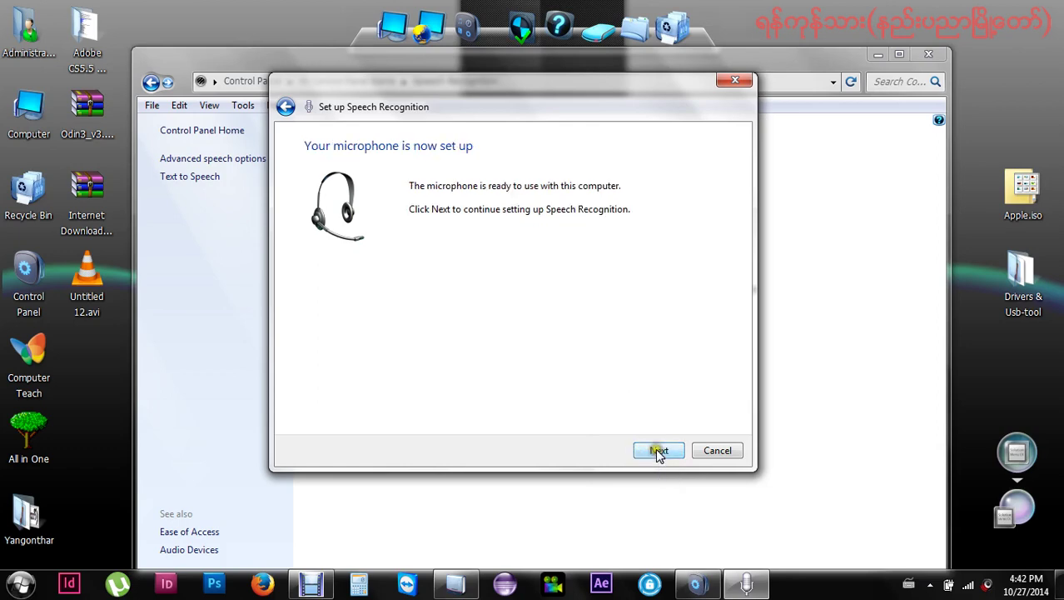
pyautogui.click(657, 451)
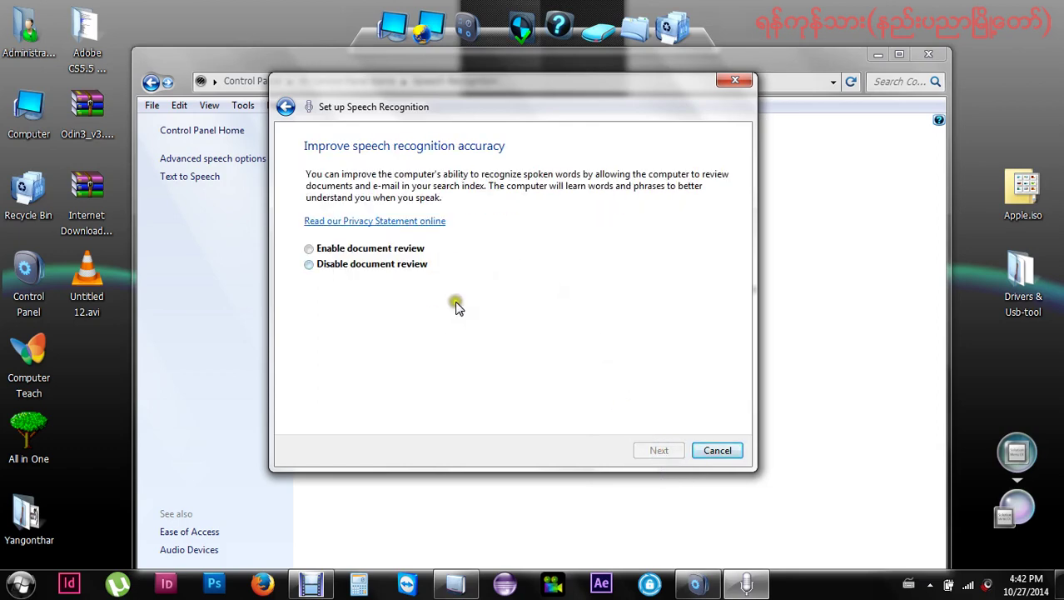
# - Disable document review and accept manual activation mode, continuing past the reference card page without viewing the sheet
pyautogui.click(308, 267)
pyautogui.click(653, 453)
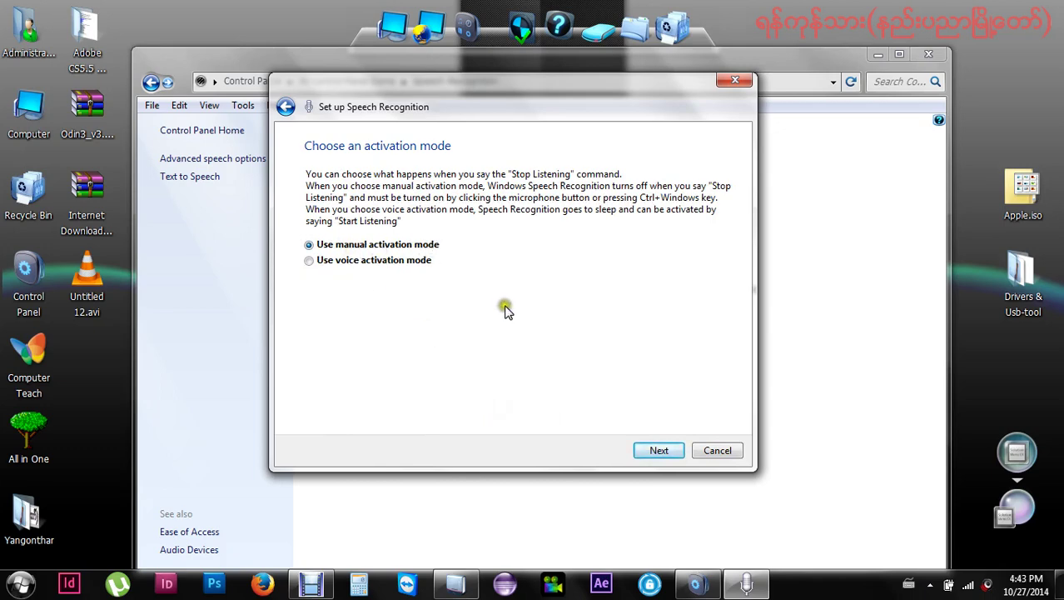
pyautogui.click(644, 448)
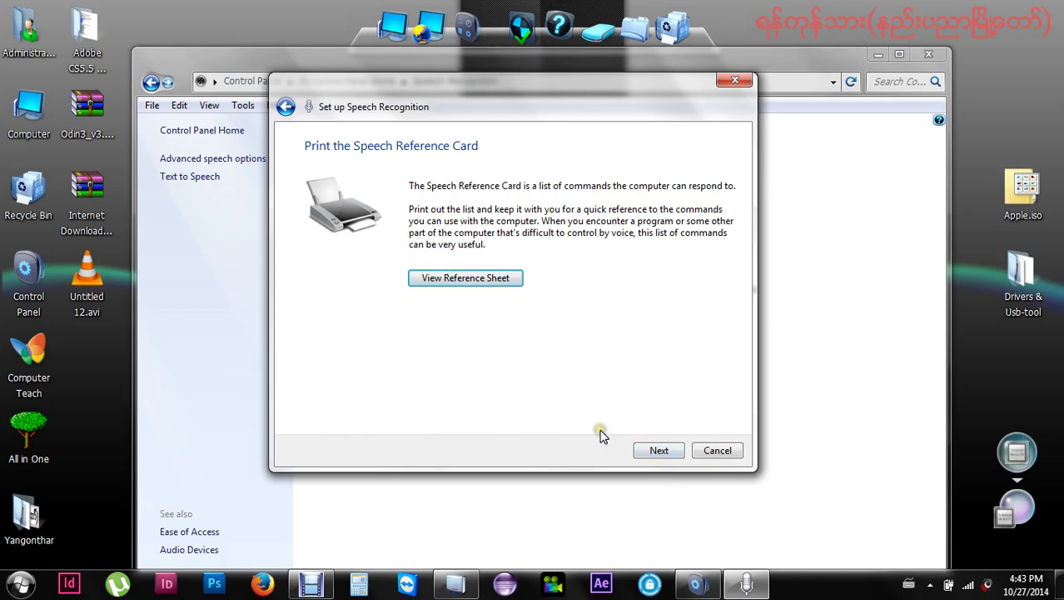
pyautogui.click(658, 451)
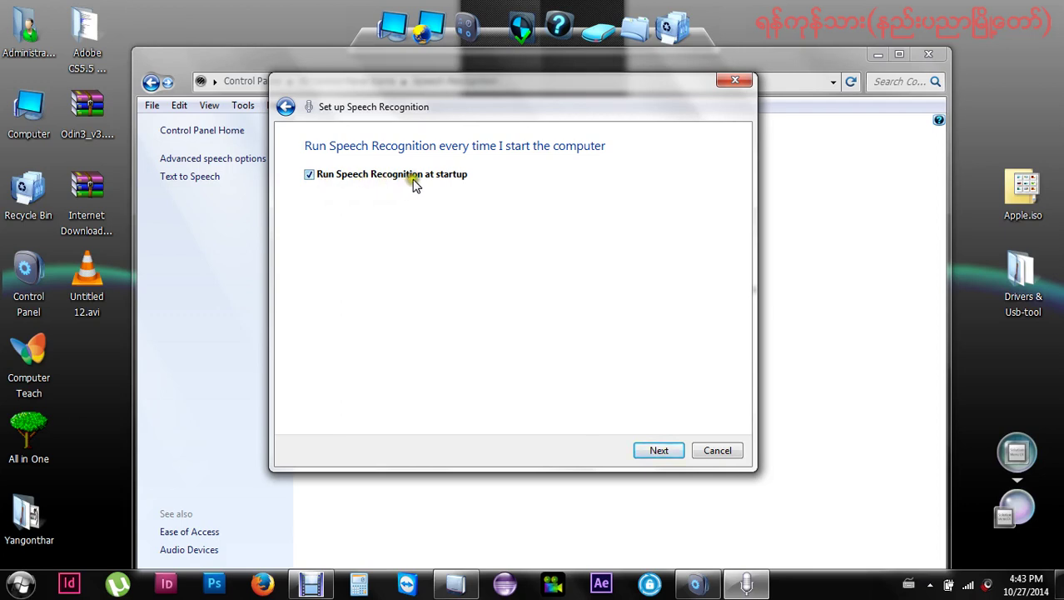
# - Turn off running Speech Recognition at startup and finish the setup, skipping the tutorial
pyautogui.click(310, 178)
pyautogui.click(654, 452)
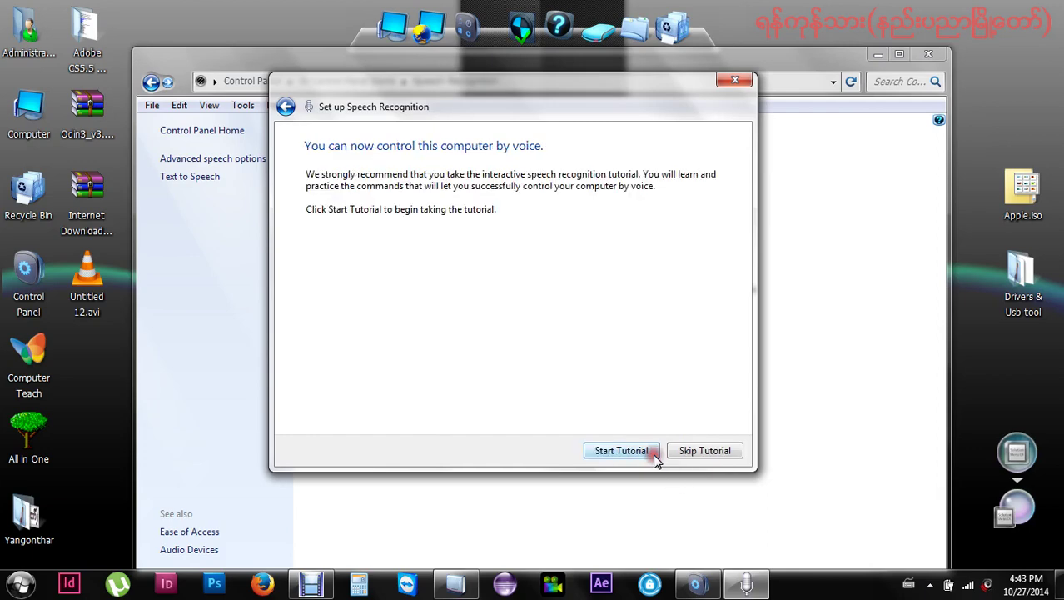
pyautogui.click(700, 450)
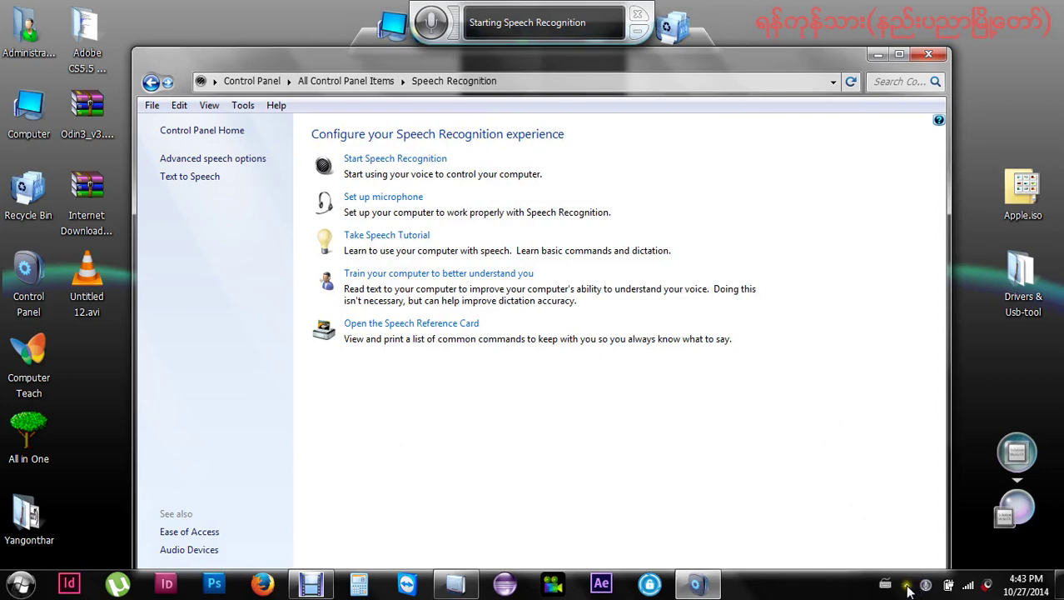
pyautogui.click(906, 585)
pyautogui.rightClick(964, 478)
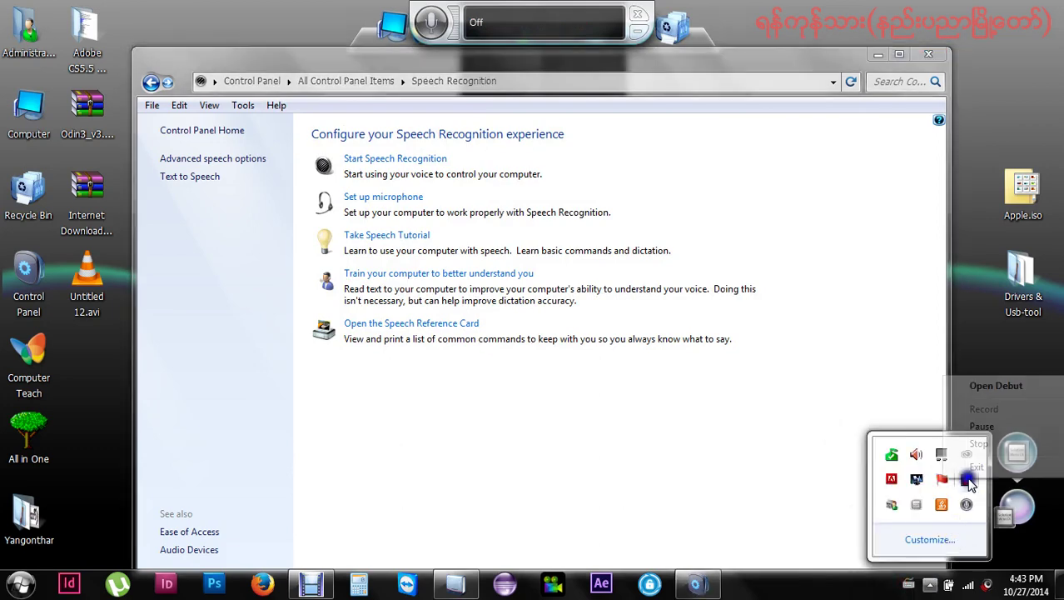
pyautogui.click(981, 444)
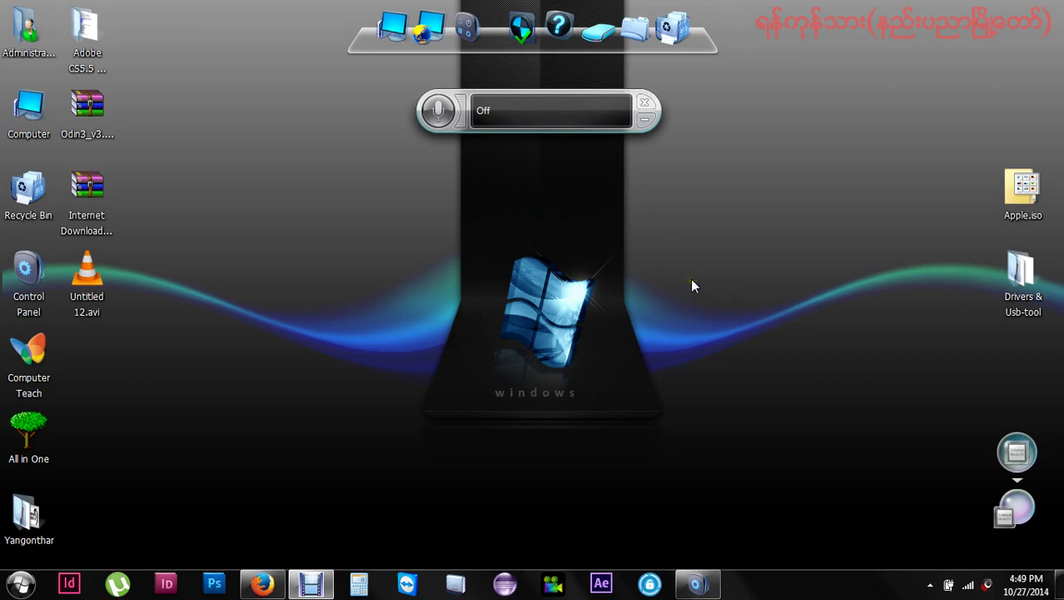
# - Move the Speech Recognition bar slightly on the desktop and turn on its listening mode
pyautogui.click(613, 164)
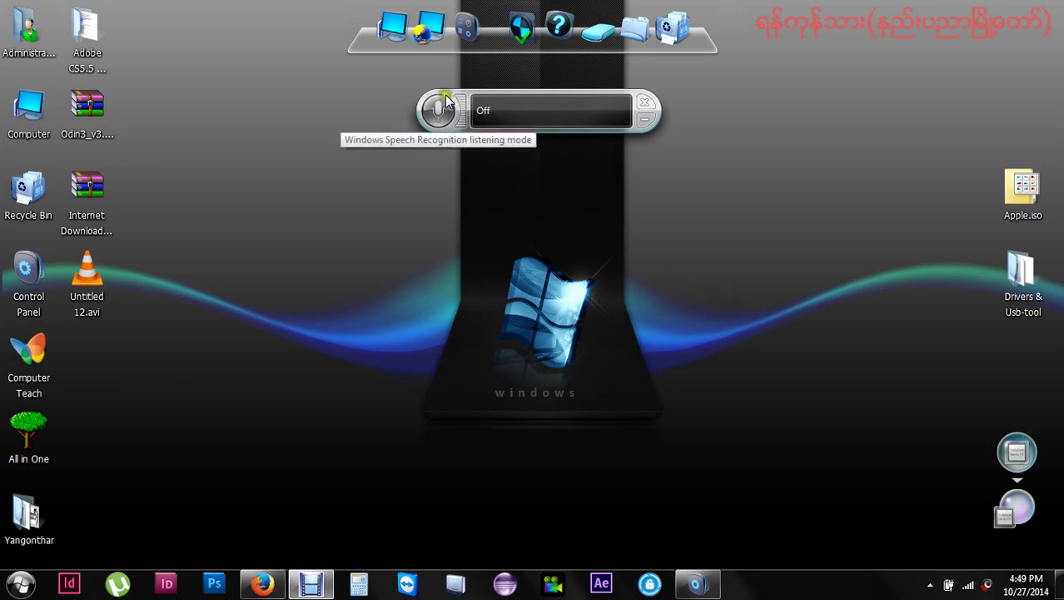
pyautogui.moveTo(450, 98); pyautogui.dragTo(423, 90)
pyautogui.click(491, 117)
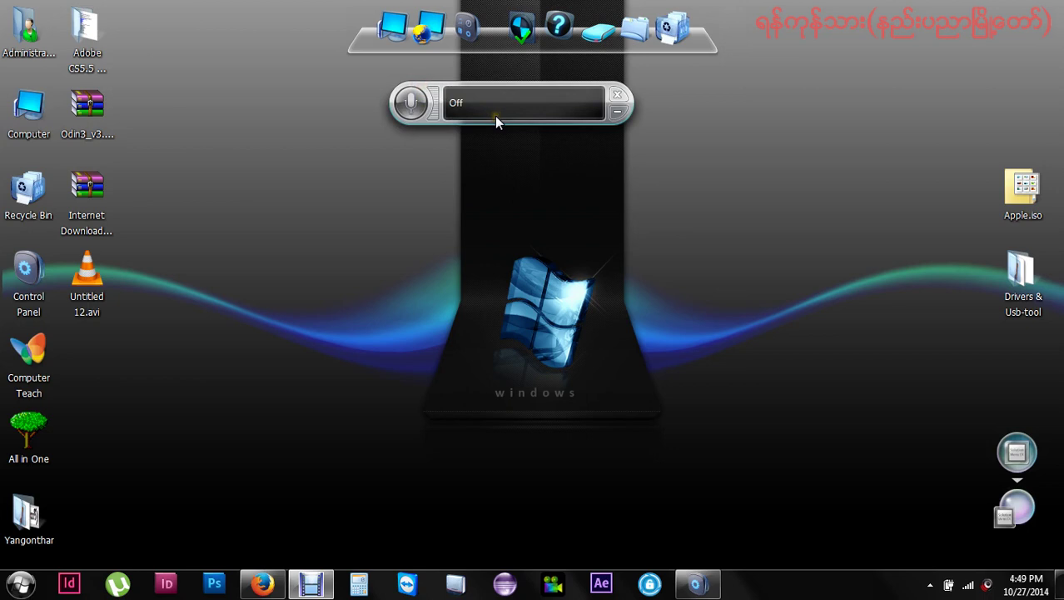
pyautogui.click(410, 104)
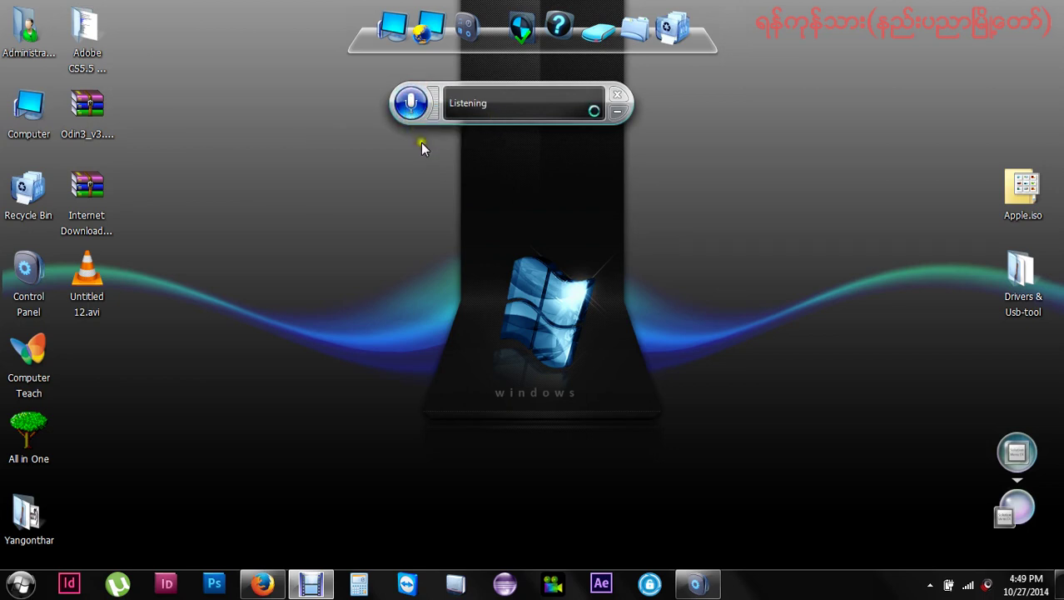
# - Switch to Notepad, move its window clear of the speech bar, and dictate "The the glass or" into the blank document
pyautogui.click(455, 586)
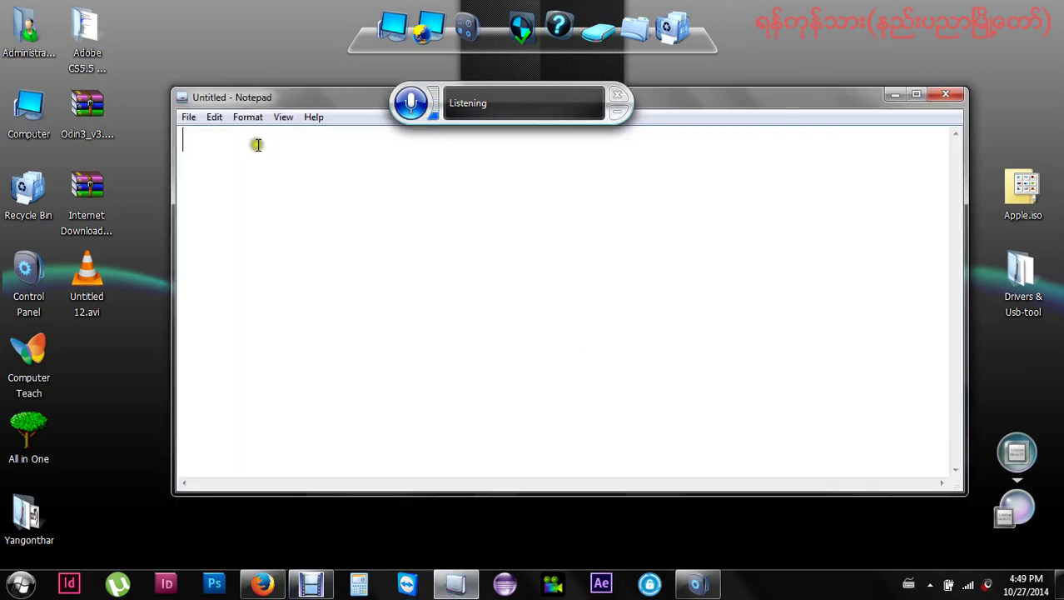
pyautogui.moveTo(311, 99); pyautogui.dragTo(304, 122)
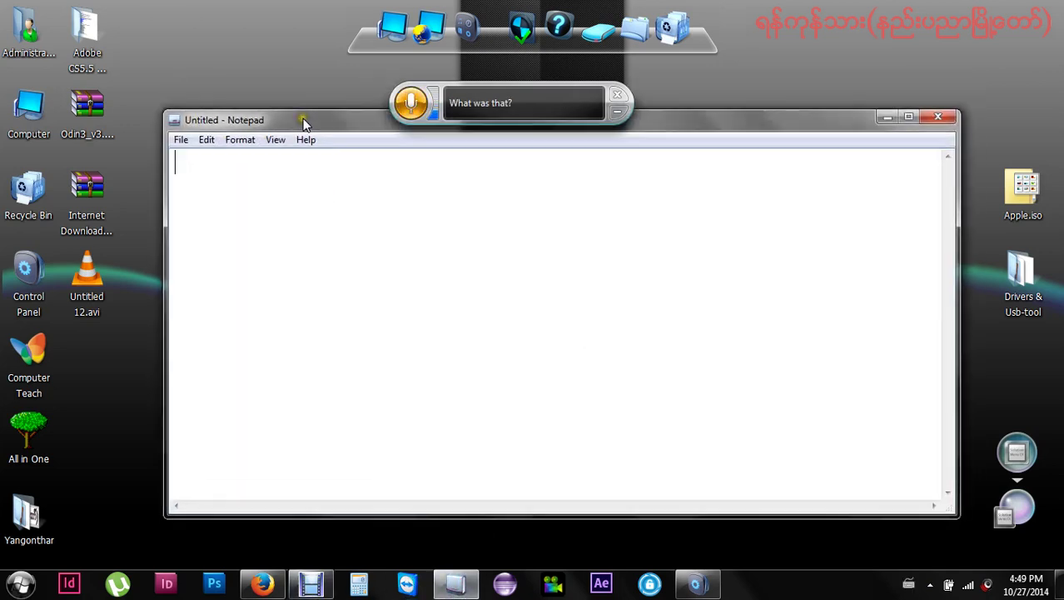
pyautogui.write('The the glass or')
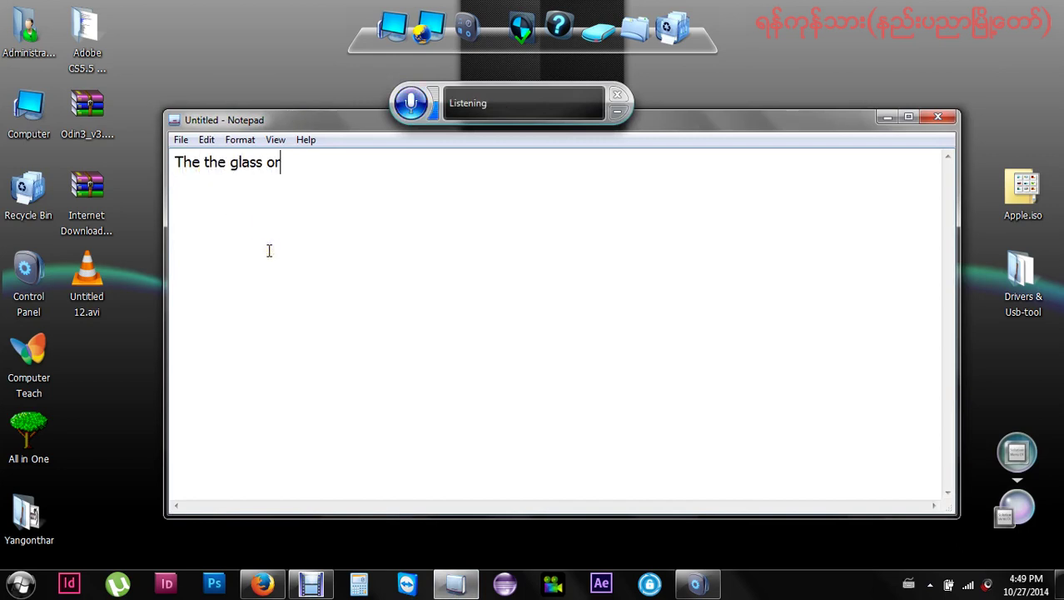
# - Continue dictating in Notepad with "leuna list used in" and further text, and close the Speech Recognition bar
pyautogui.write(' leuna list')
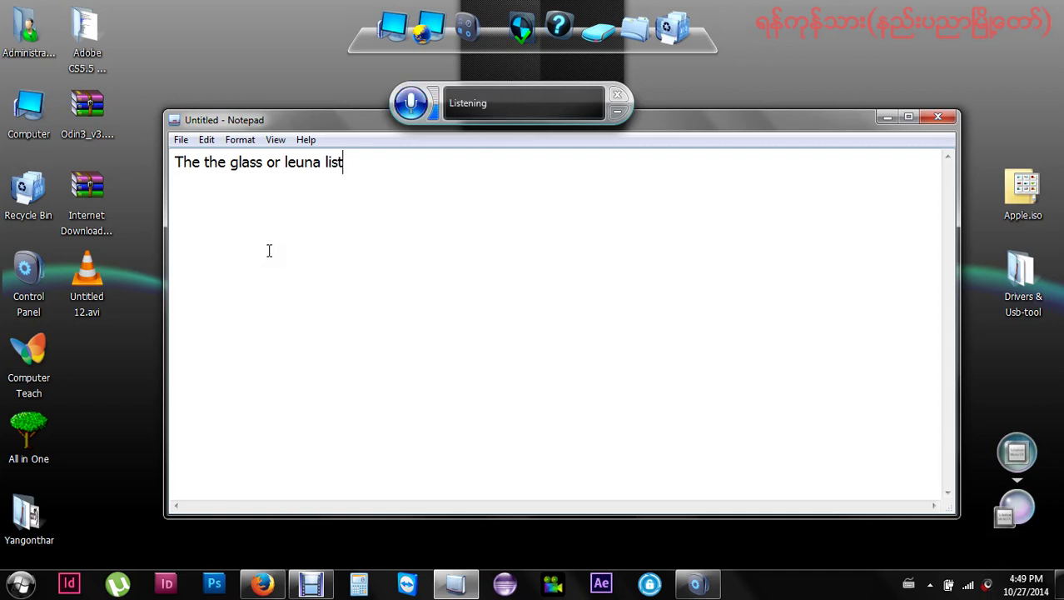
pyautogui.write('used in')
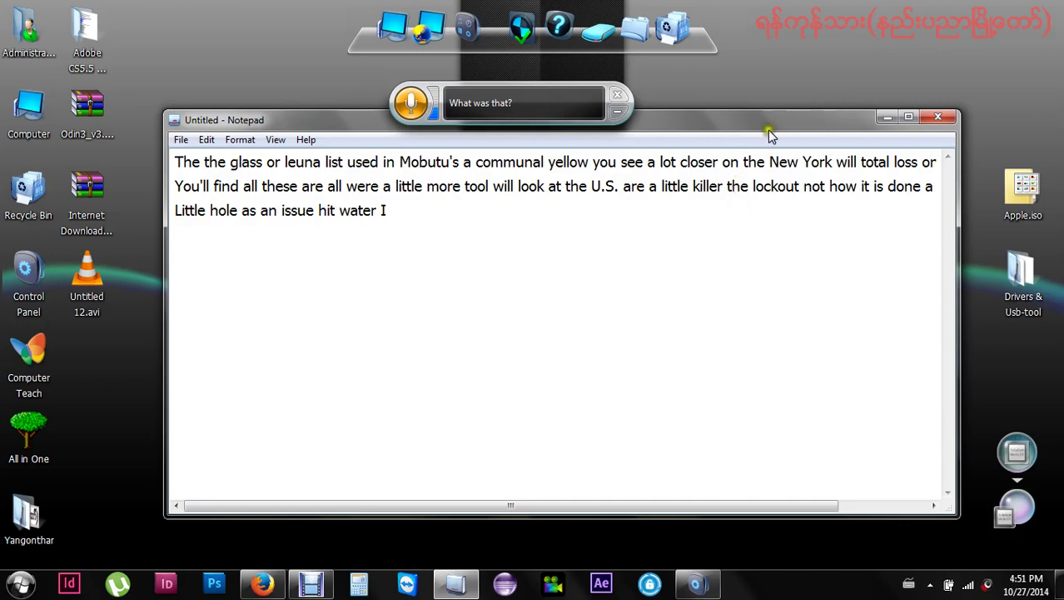
pyautogui.click(618, 98)
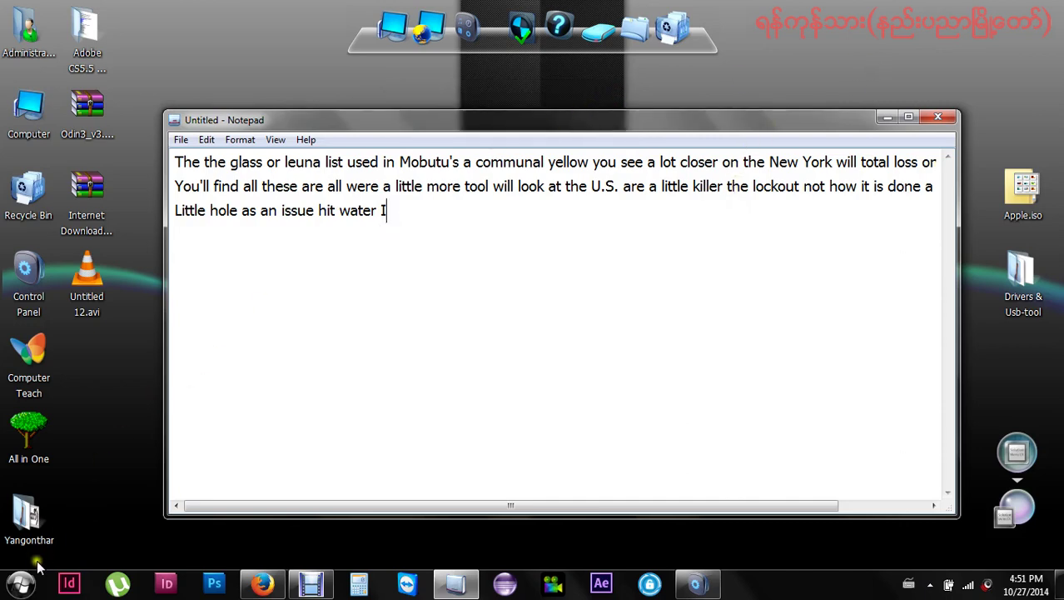
# - Relaunch Windows Speech Recognition from the Ease of Access accessories and turn on its listening mode
pyautogui.click(18, 585)
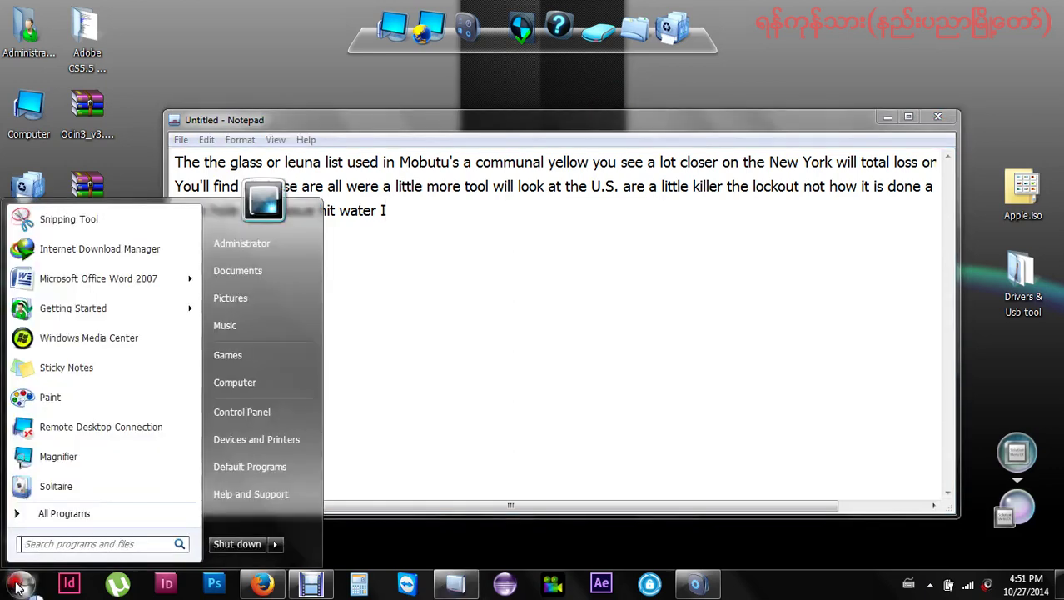
pyautogui.click(71, 515)
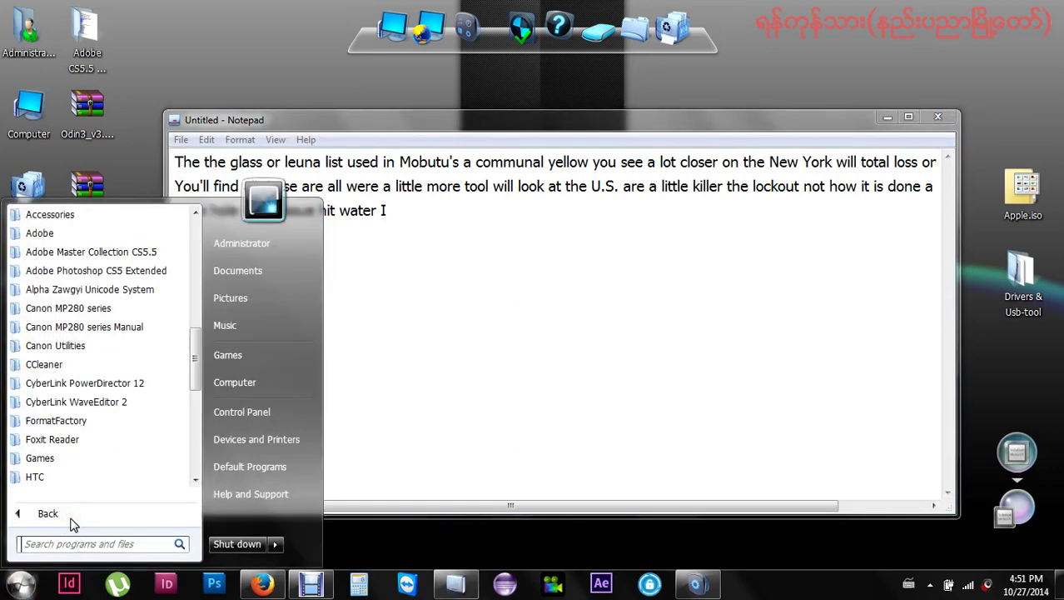
pyautogui.scroll(-3, 111, 385)
pyautogui.scroll(1, 111, 383)
pyautogui.scroll(5, 111, 383)
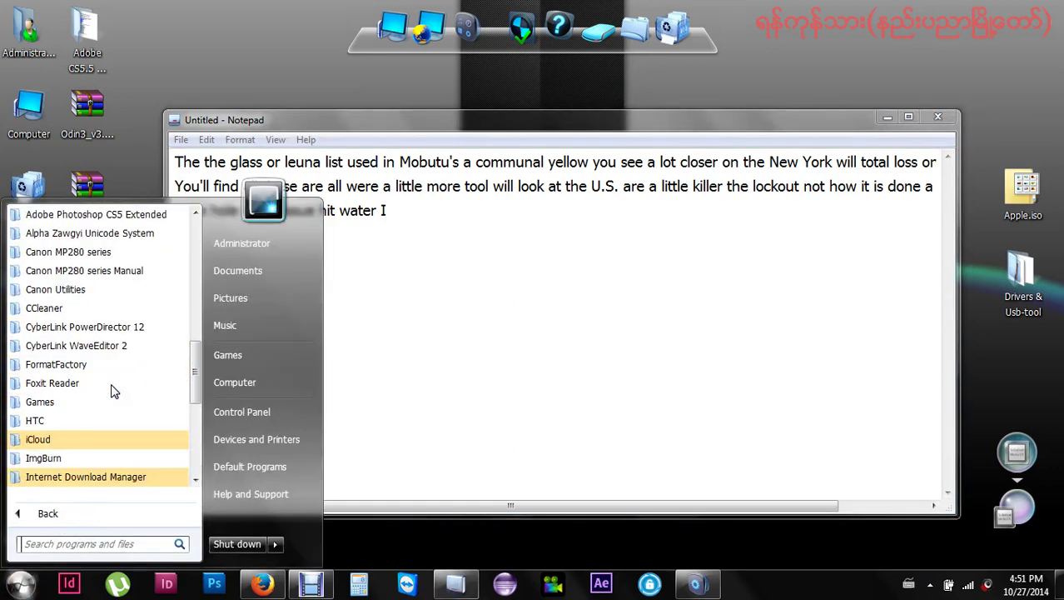
pyautogui.click(40, 383)
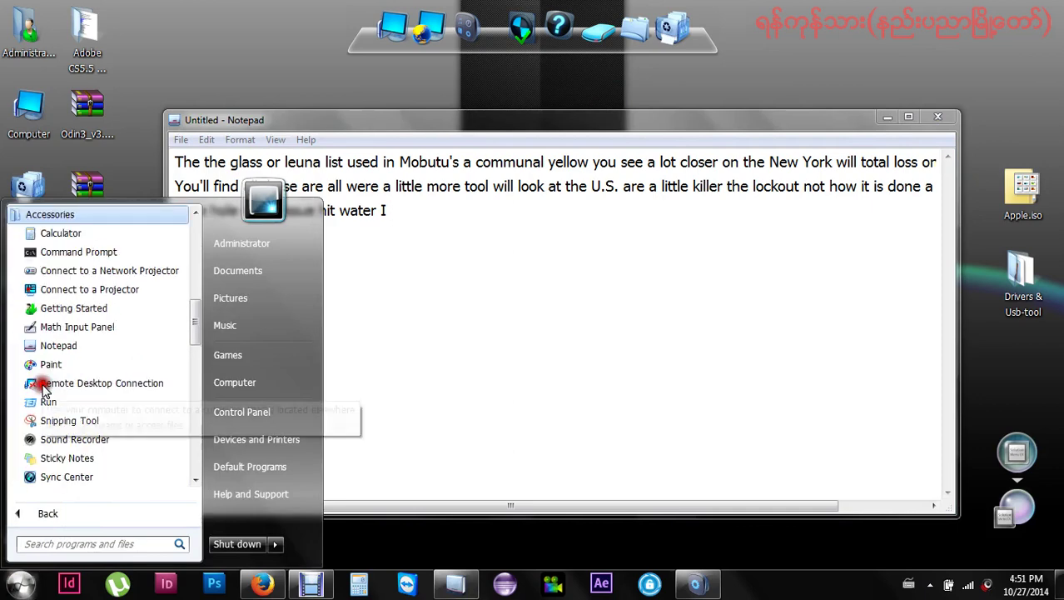
pyautogui.scroll(-2, 73, 388)
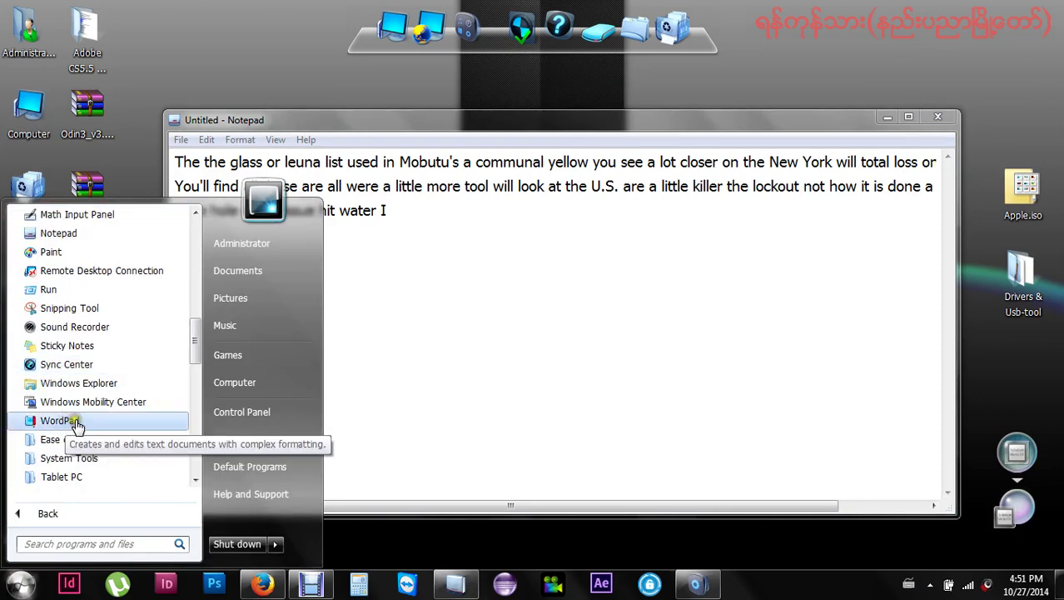
pyautogui.click(58, 440)
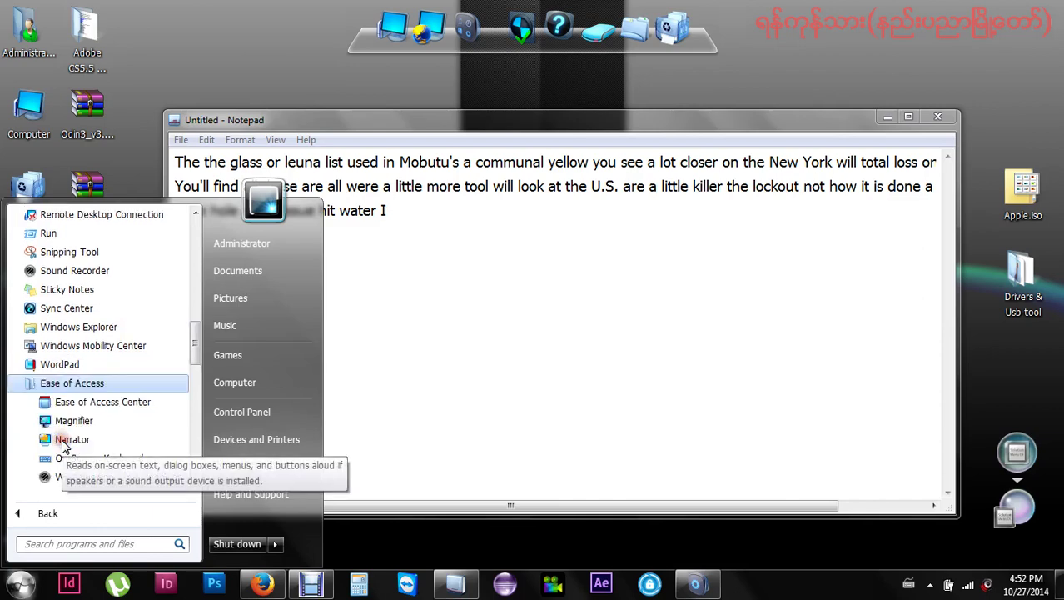
pyautogui.scroll(-1, 123, 433)
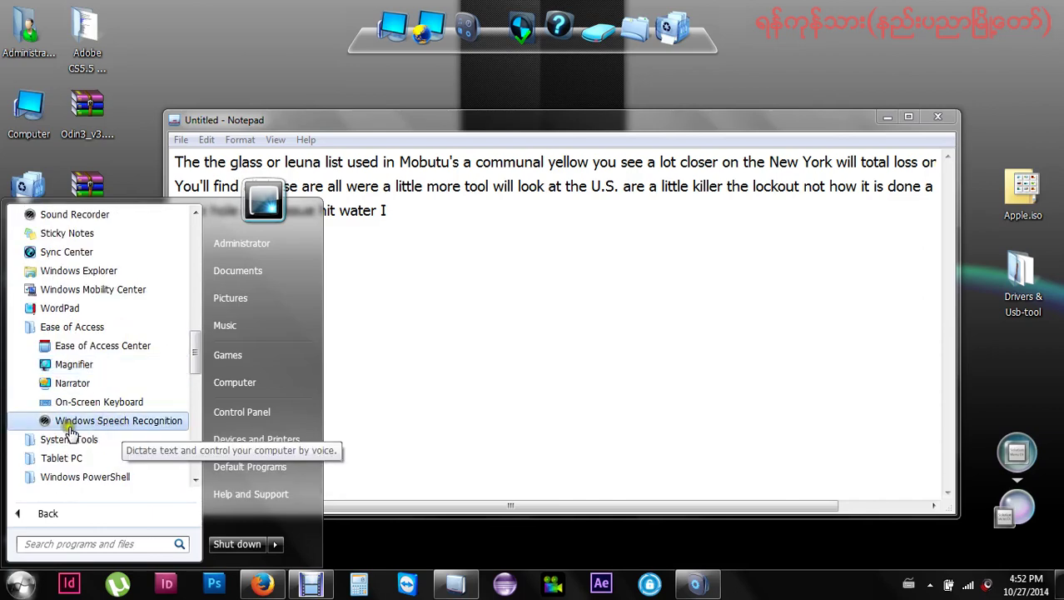
pyautogui.scroll(-1, 114, 433)
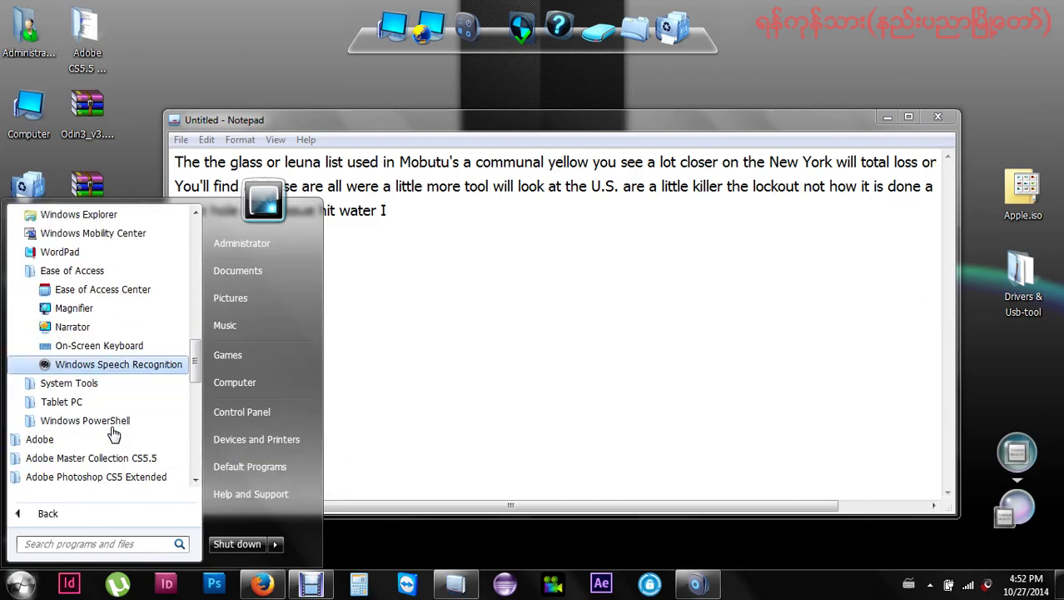
pyautogui.click(116, 369)
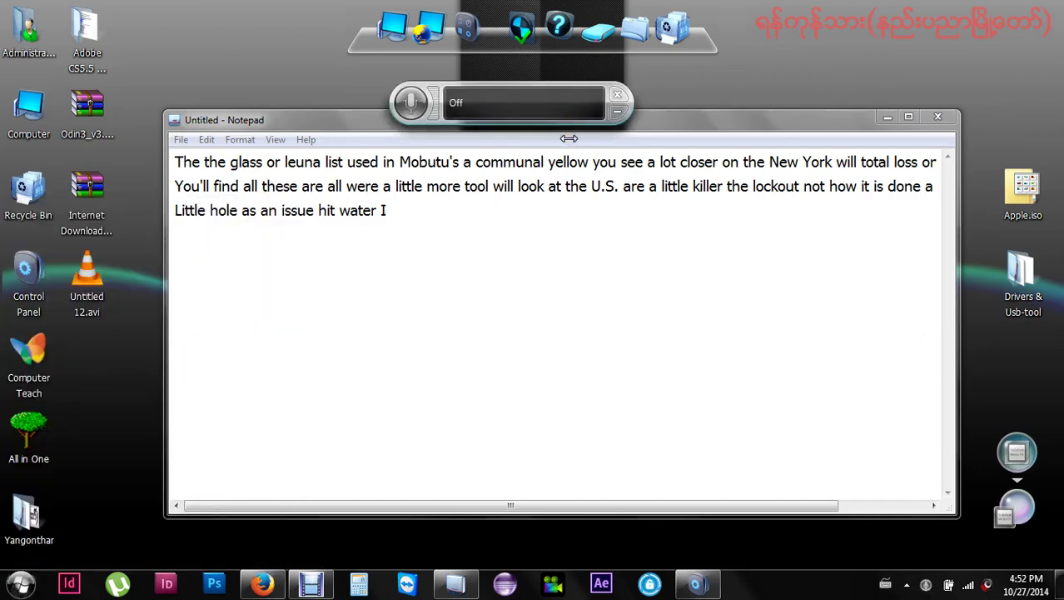
pyautogui.click(411, 103)
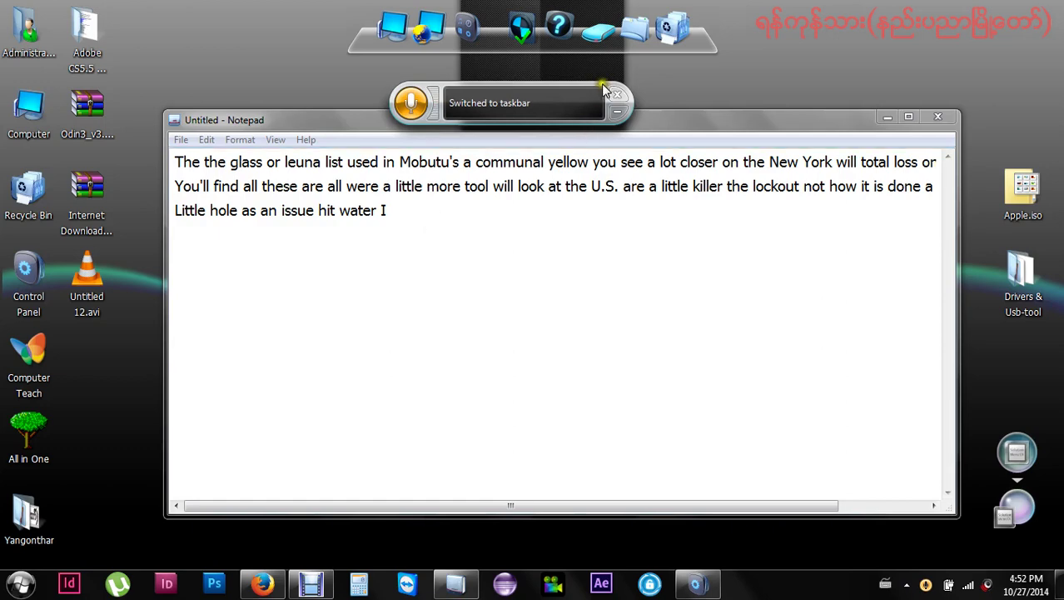
# - Close the Speech Recognition bar and the Speech Recognition settings window of Control Panel
pyautogui.click(618, 98)
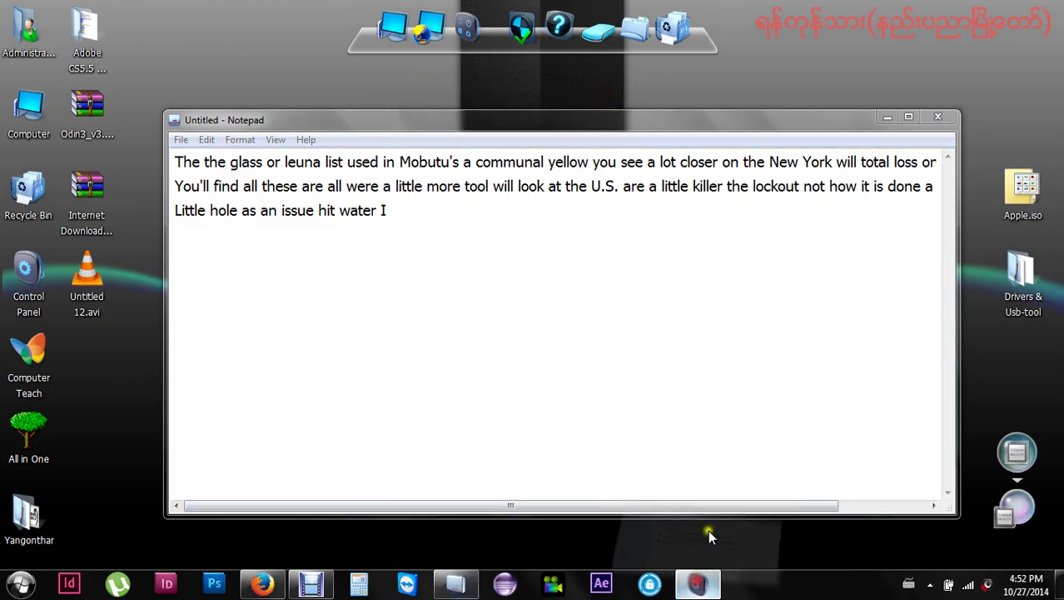
pyautogui.click(696, 582)
pyautogui.moveTo(584, 68); pyautogui.dragTo(583, 44)
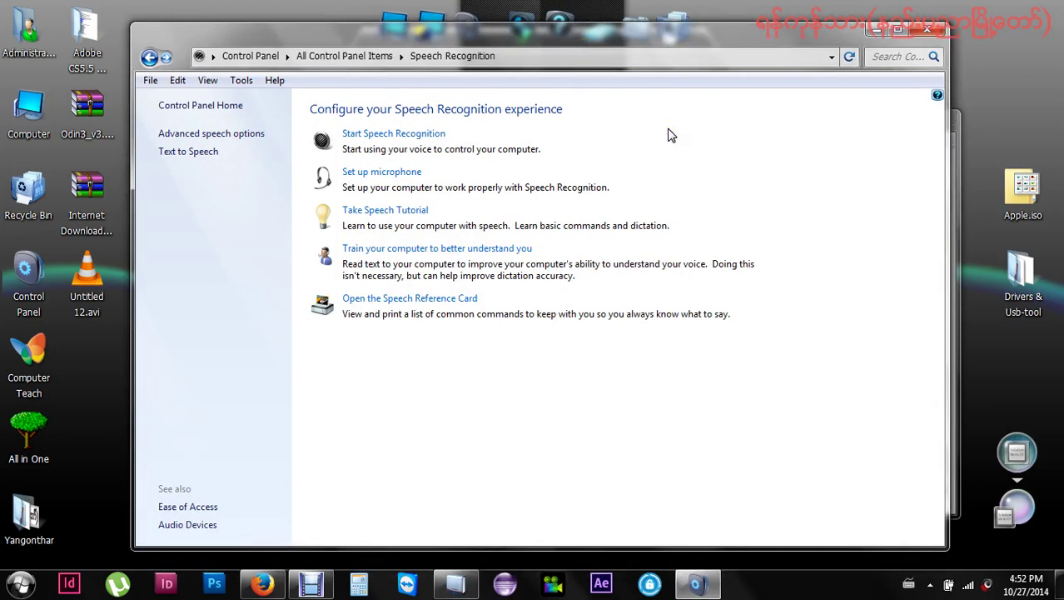
pyautogui.click(379, 173)
pyautogui.click(927, 29)
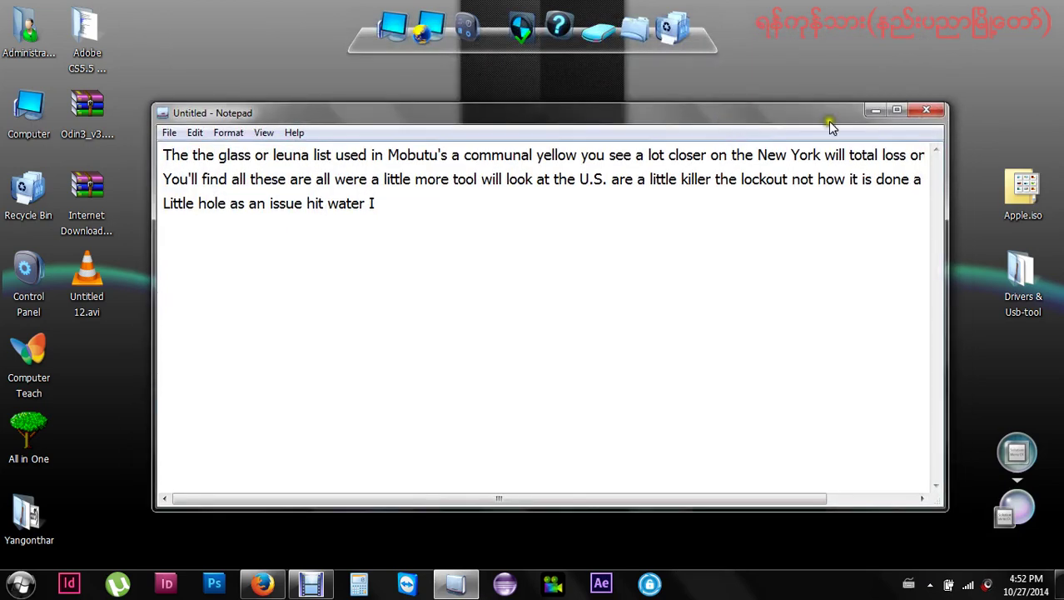
# - Close the untitled Notepad document without saving the dictated text
pyautogui.click(925, 111)
pyautogui.click(548, 297)
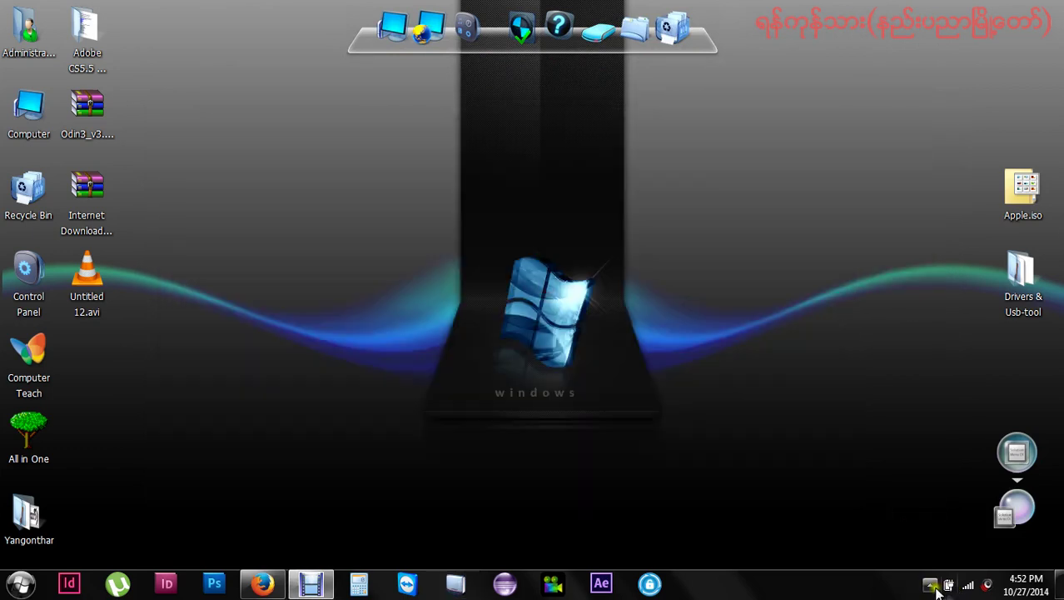
pyautogui.click(930, 584)
pyautogui.rightClick(966, 483)
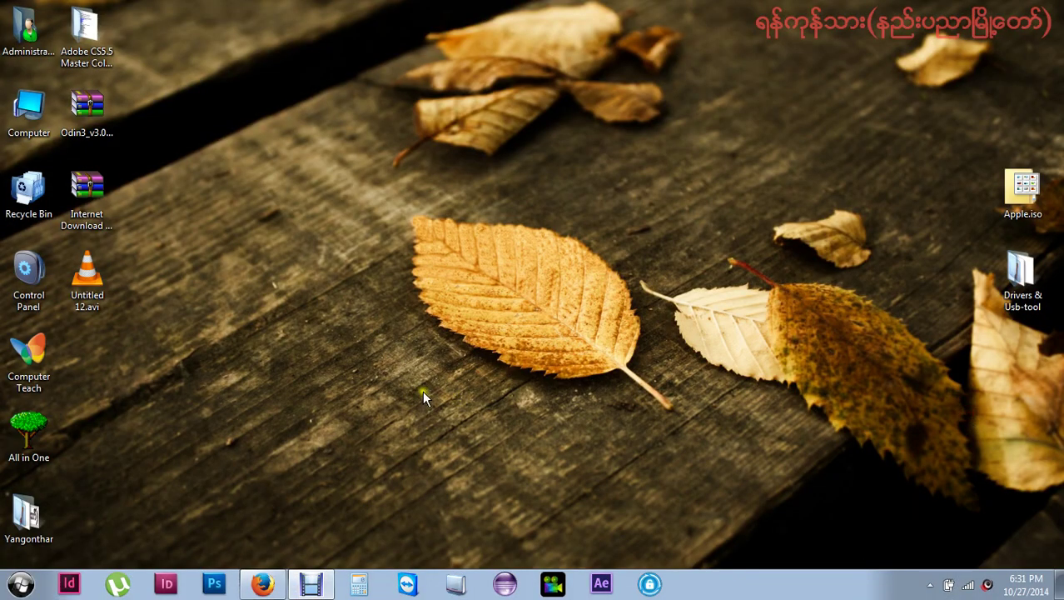
# - Launch the On-Screen Keyboard from the Ease of Access accessories
pyautogui.click(29, 585)
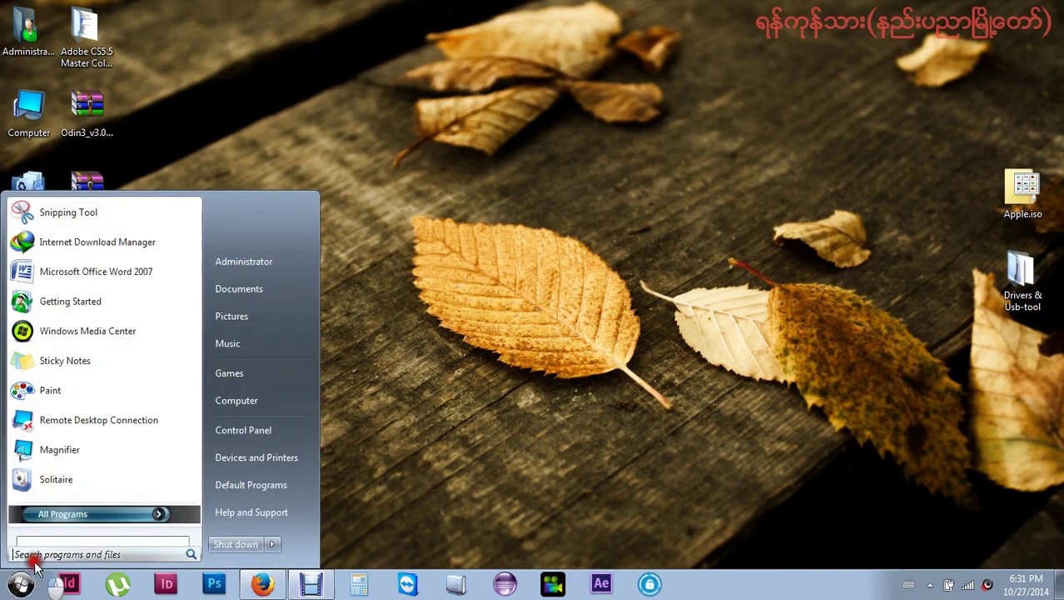
pyautogui.click(62, 513)
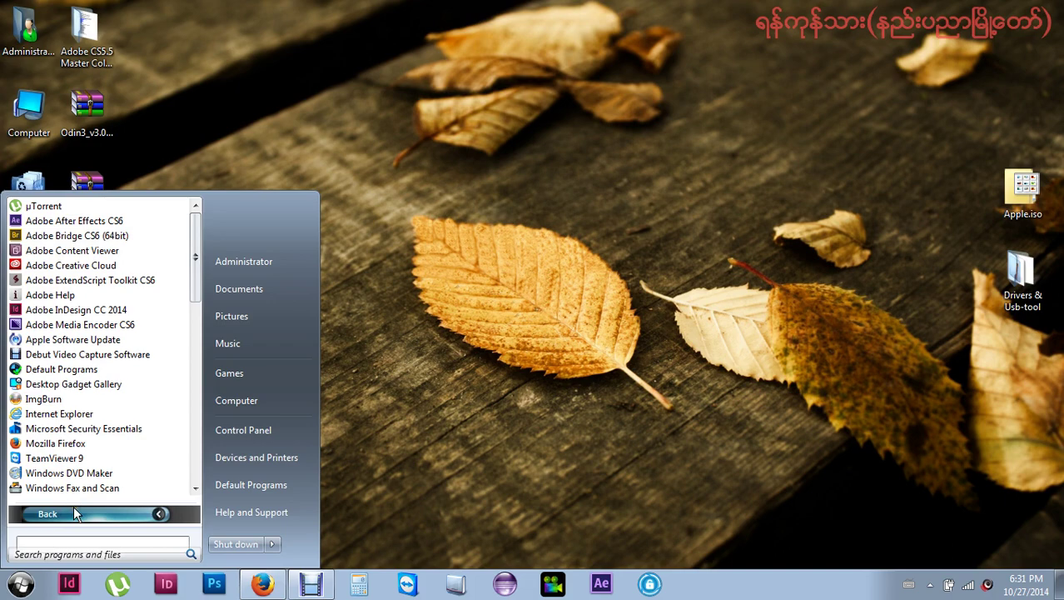
pyautogui.scroll(-2, 79, 283)
pyautogui.scroll(-2, 80, 300)
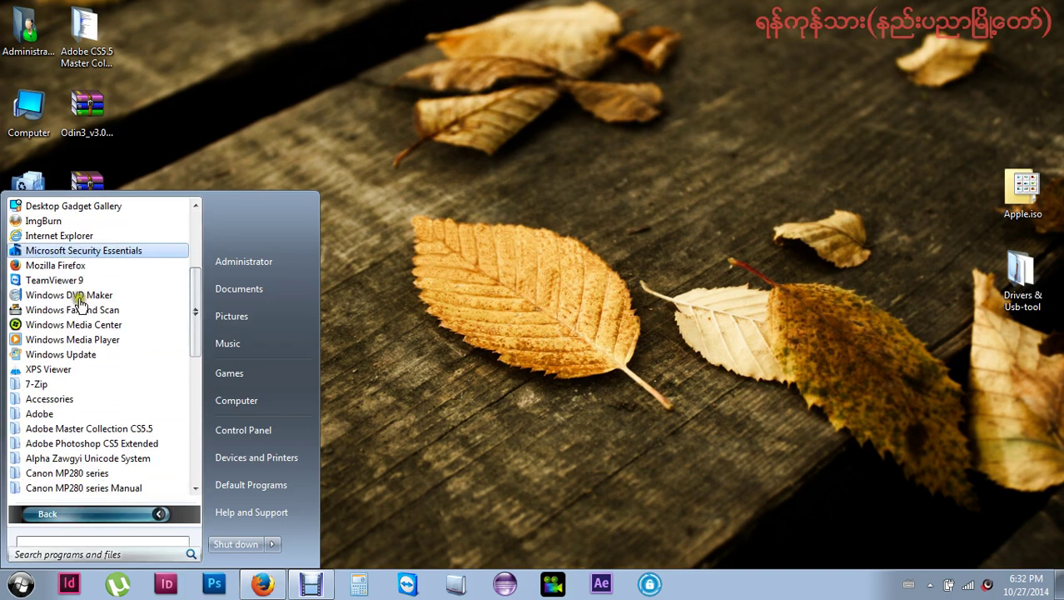
pyautogui.click(45, 398)
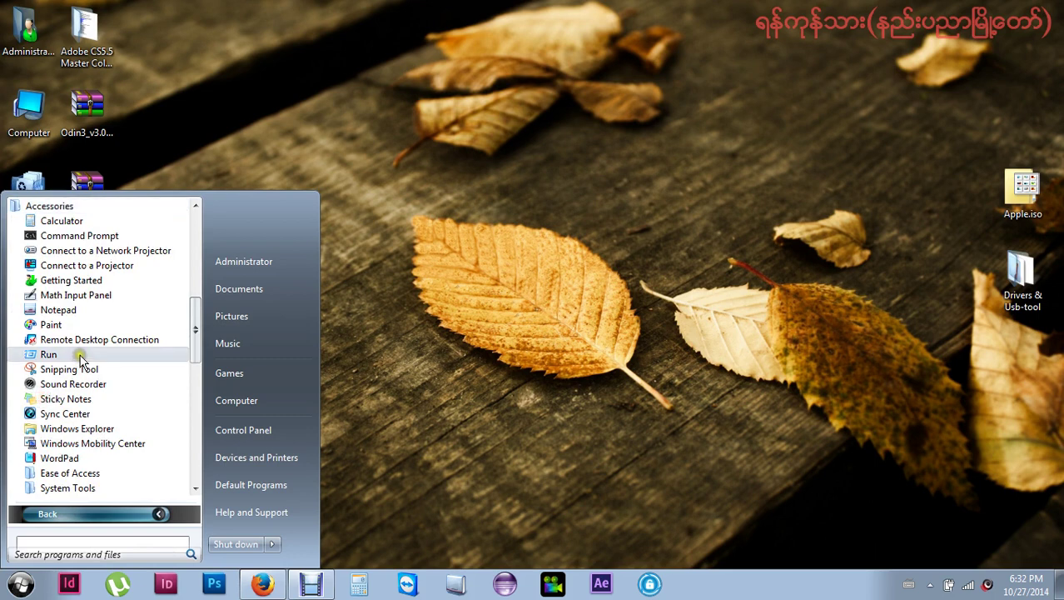
pyautogui.scroll(-2, 83, 358)
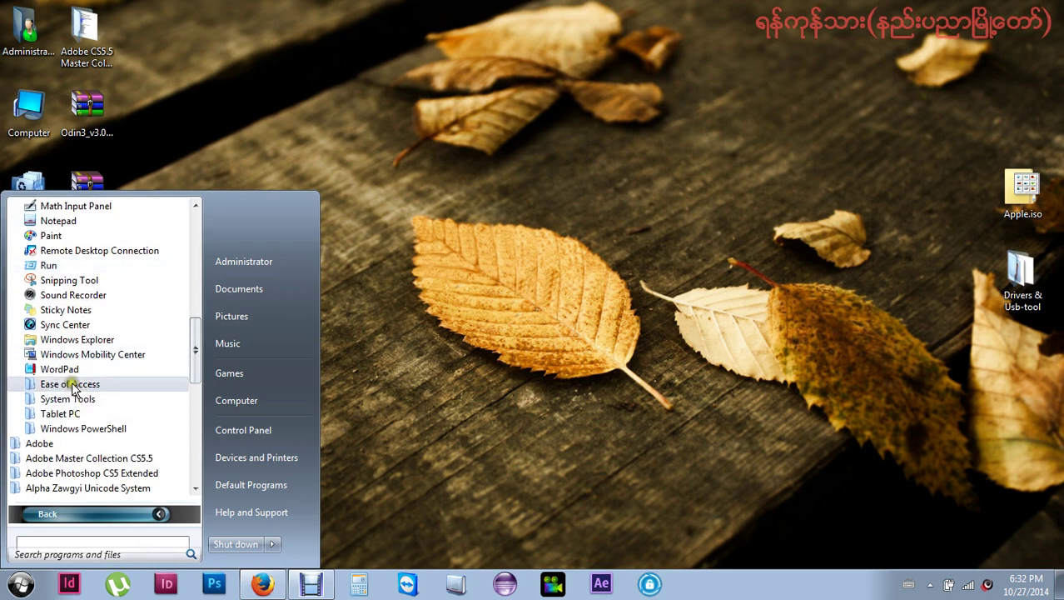
pyautogui.click(71, 384)
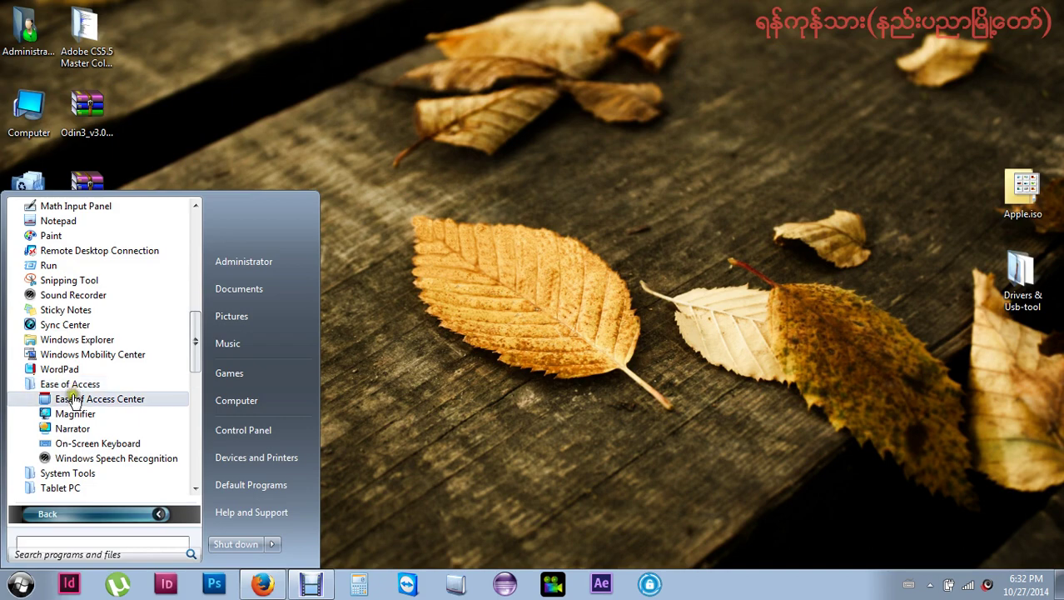
pyautogui.click(89, 446)
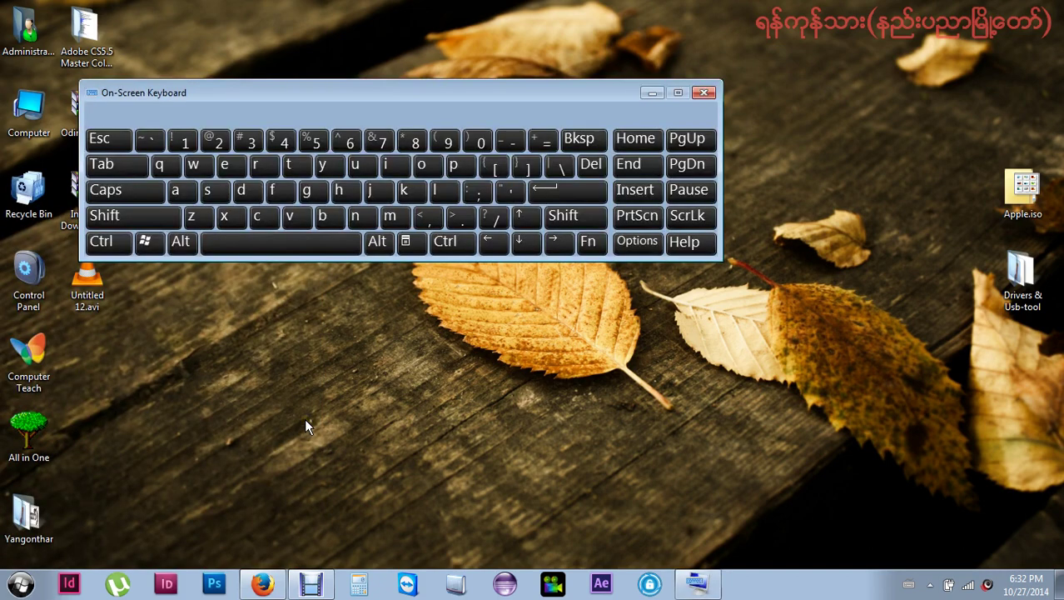
# - Switch to the Google page in Firefox and reposition the On-Screen Keyboard so the search box is uncovered
pyautogui.moveTo(446, 95); pyautogui.dragTo(550, 280)
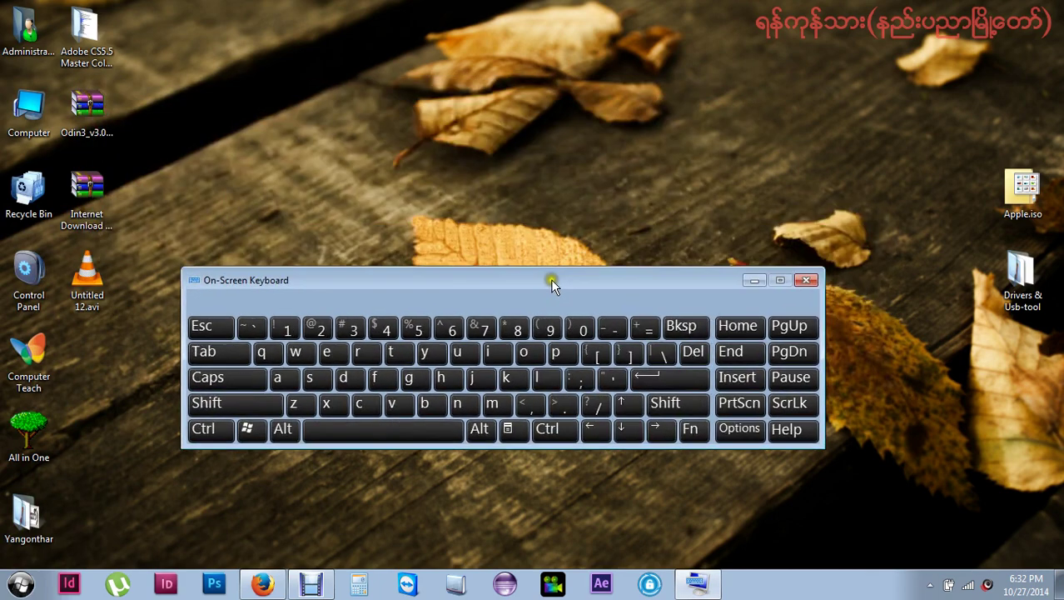
pyautogui.click(263, 583)
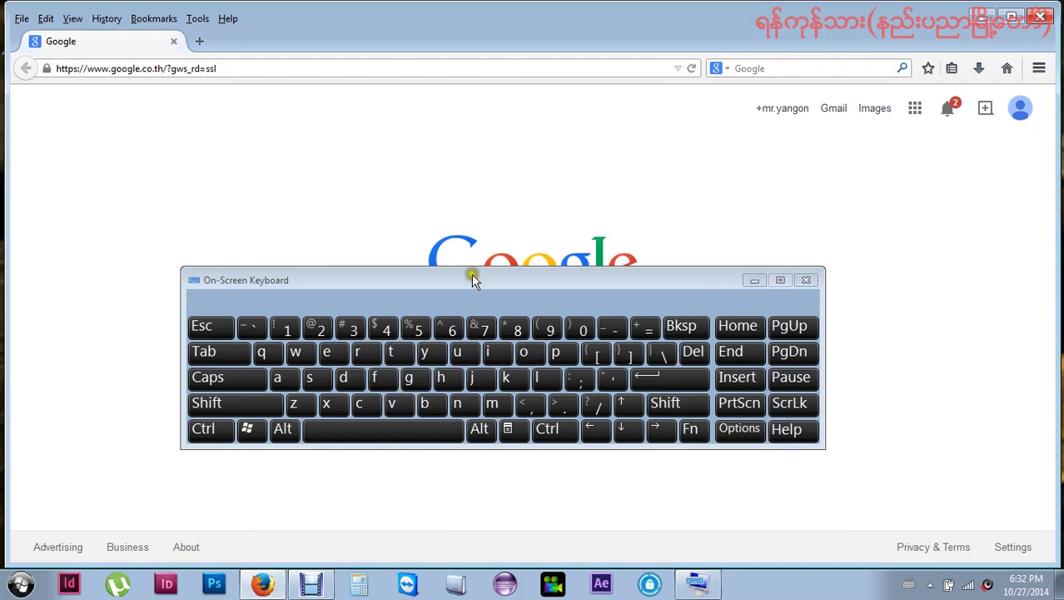
pyautogui.moveTo(471, 276); pyautogui.dragTo(620, 106)
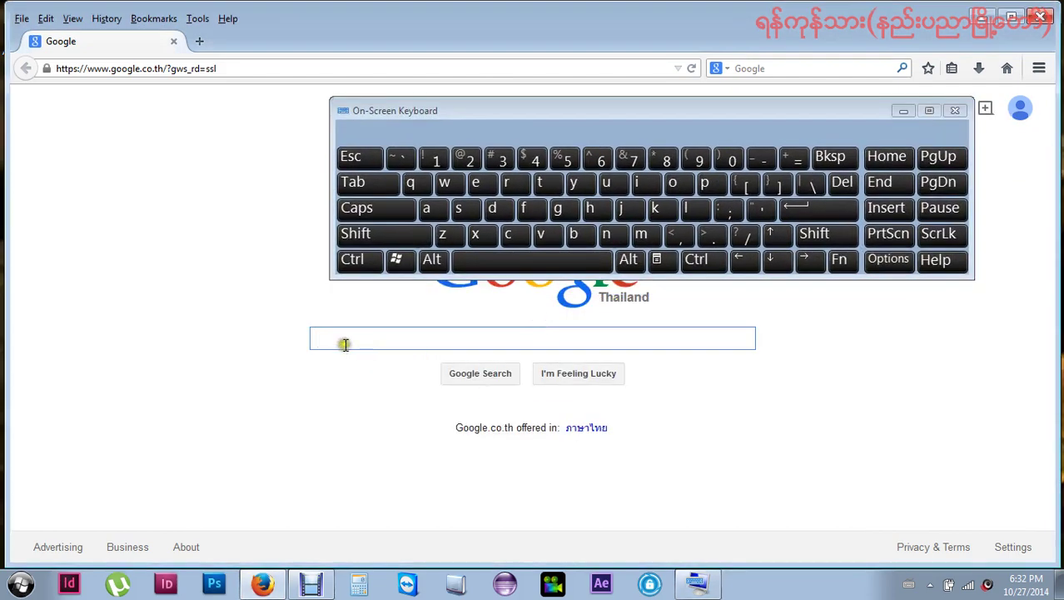
# - Enter "uop" in the Google search box using the On-Screen Keyboard
pyautogui.click(609, 182)
pyautogui.click(685, 185)
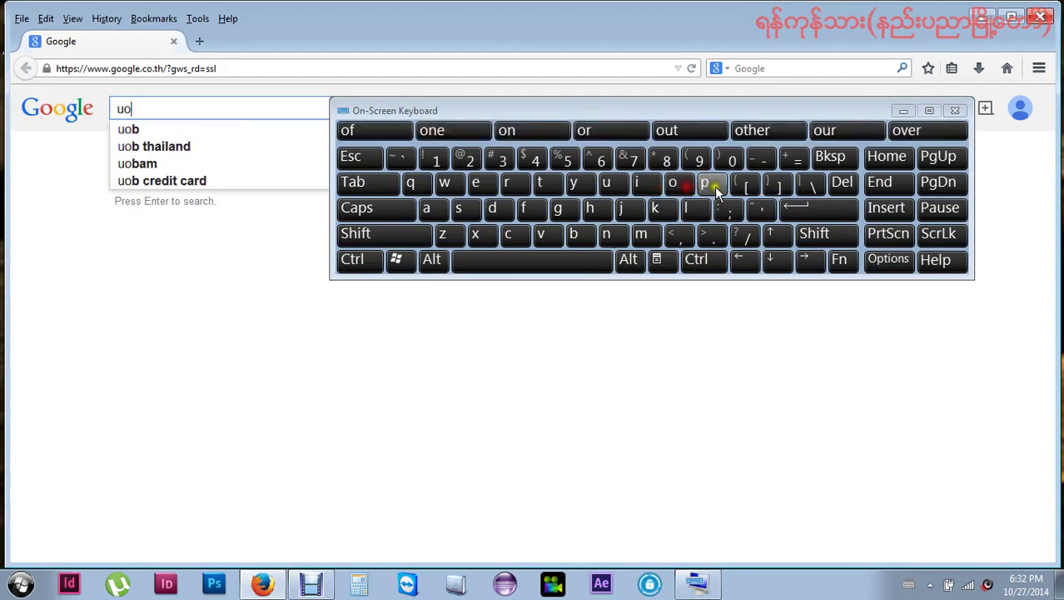
pyautogui.click(715, 185)
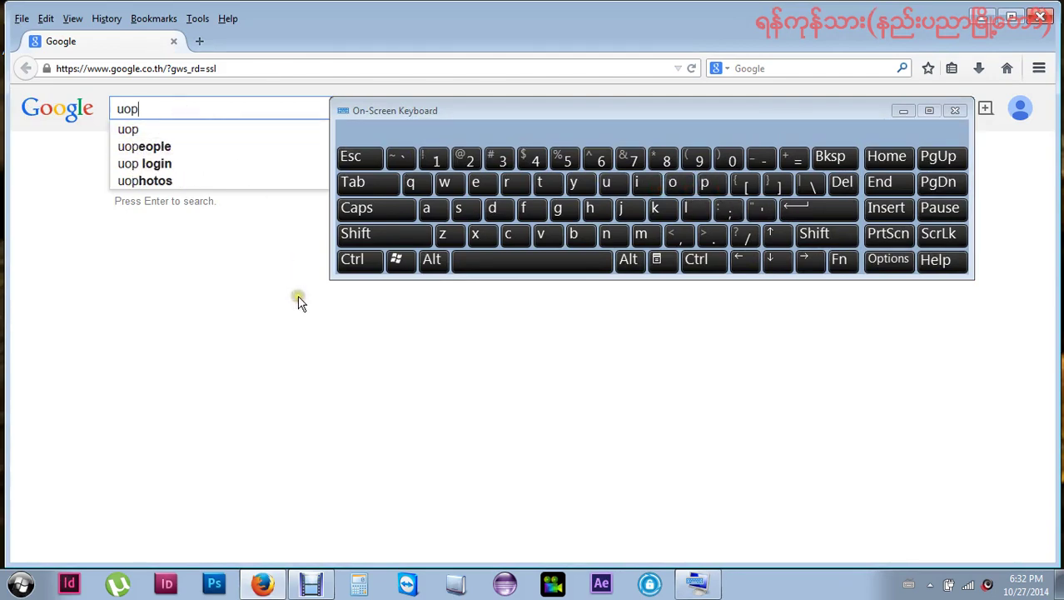
# - Append a capital U to the search text with the On-Screen Keyboard, and switch its capital lock on and off
pyautogui.click(350, 261)
pyautogui.click(344, 237)
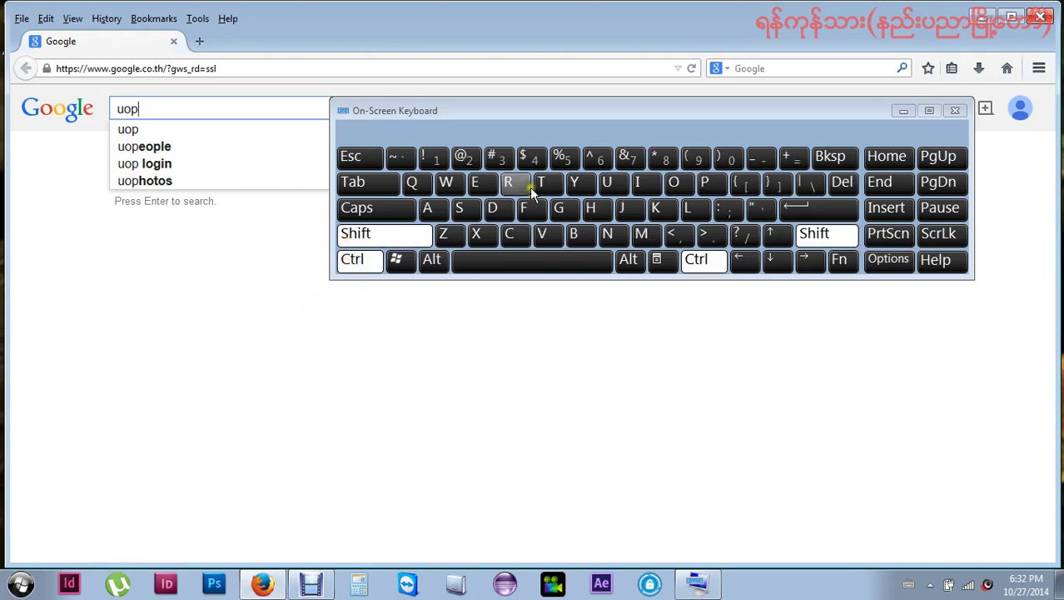
pyautogui.click(612, 185)
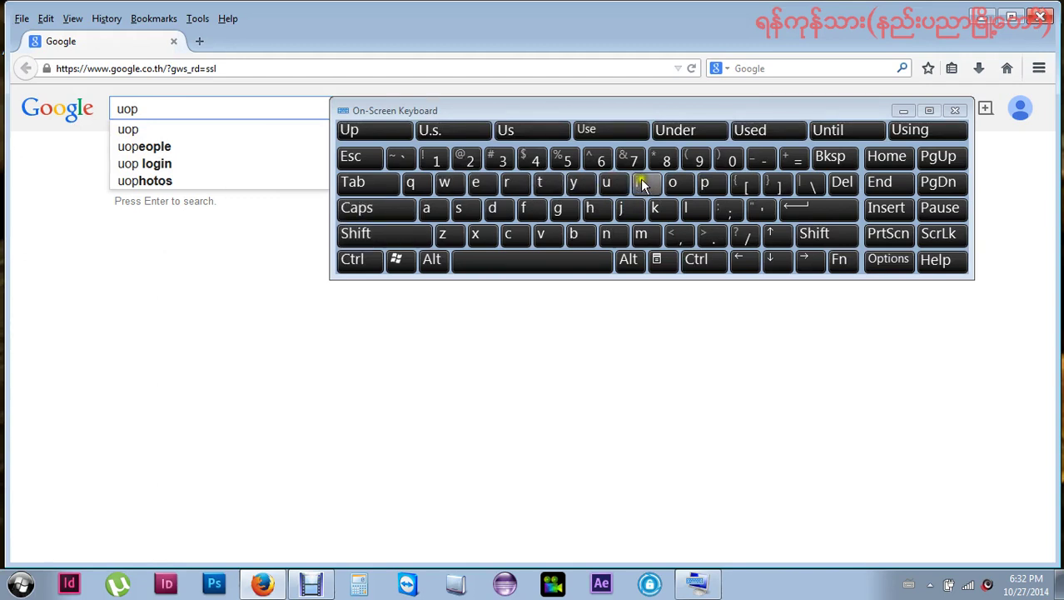
pyautogui.click(401, 236)
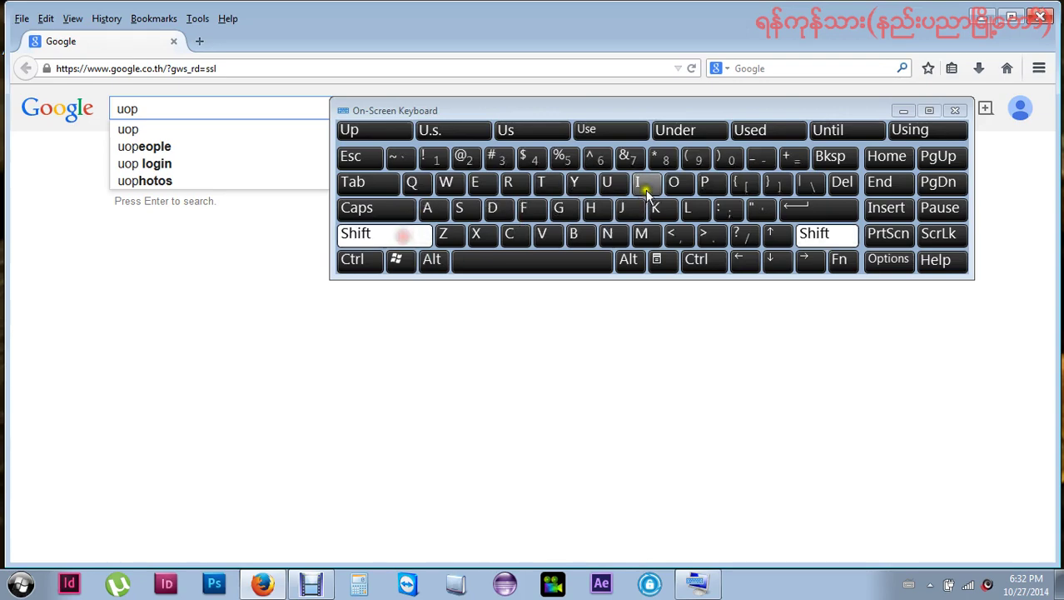
pyautogui.click(613, 182)
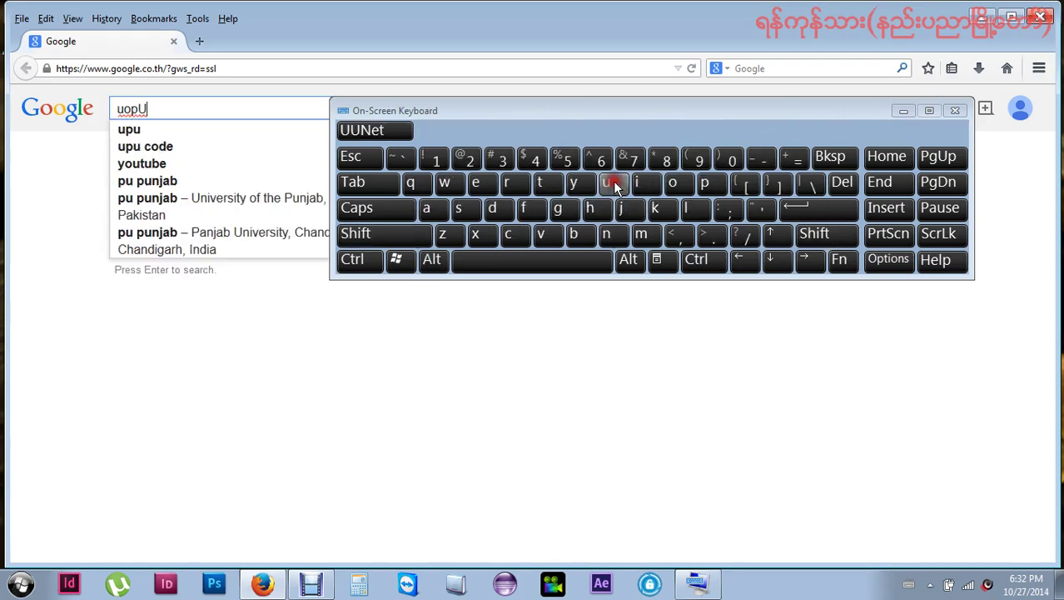
pyautogui.click(371, 208)
pyautogui.click(375, 209)
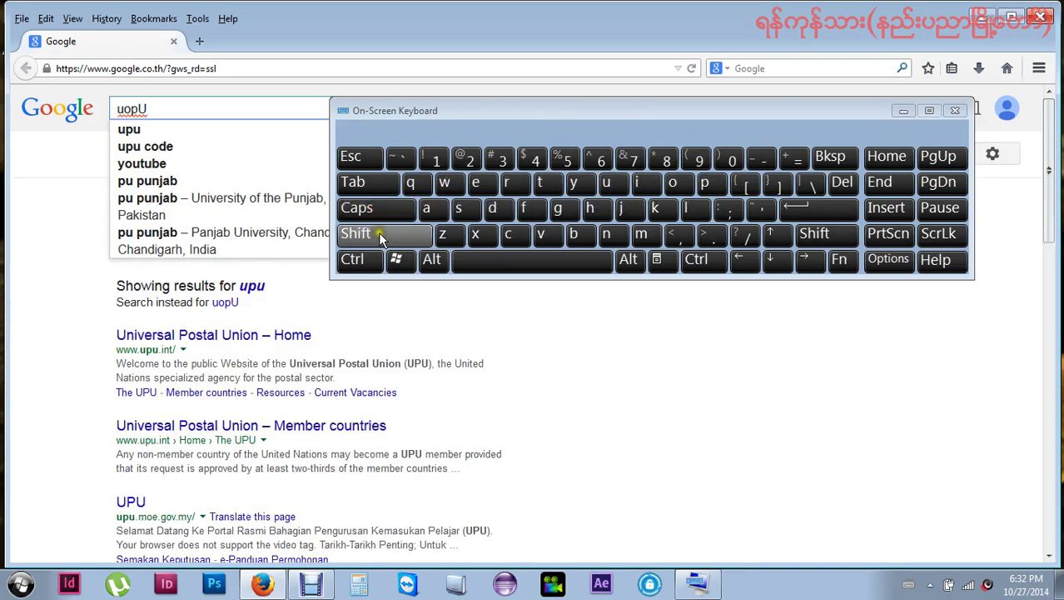
# - Append "up" to the search text with the On-Screen Keyboard and switch the keyboard input to Burmese
pyautogui.click(609, 182)
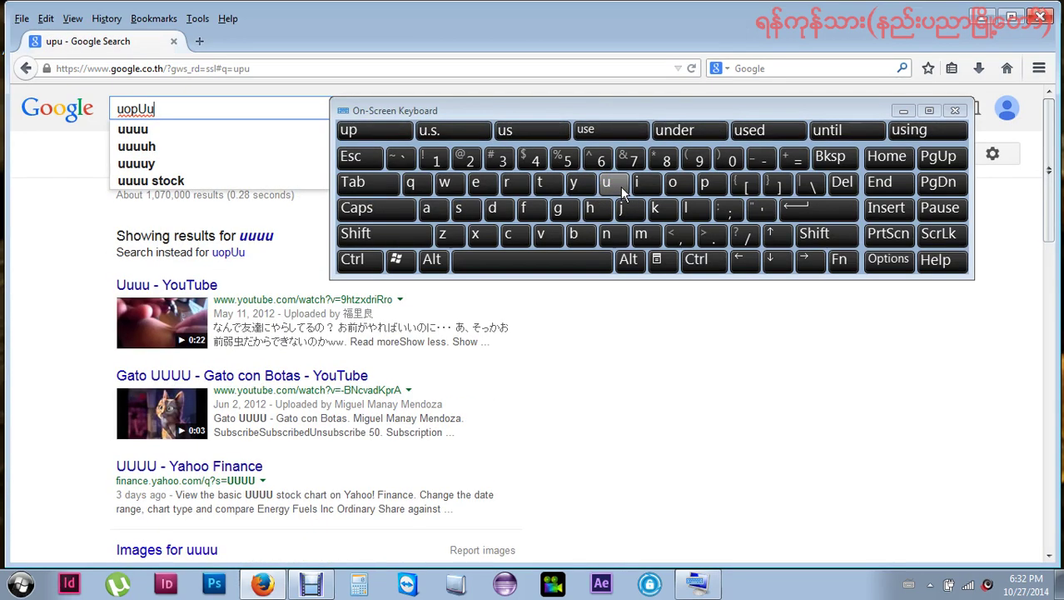
pyautogui.click(704, 182)
pyautogui.hotkey('ctrl', 'shift')
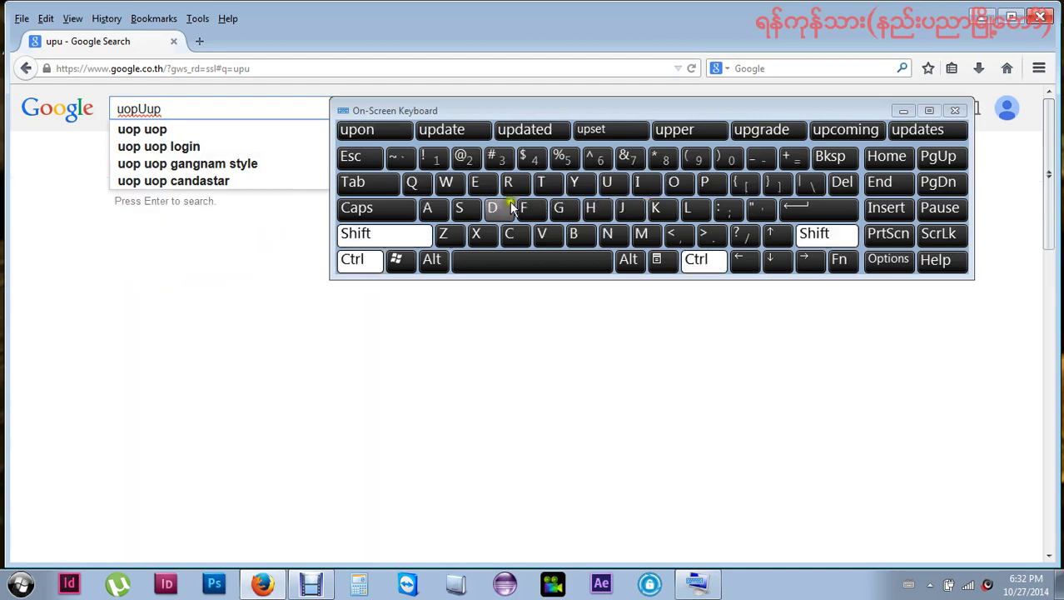
# - Append the Burmese characters "ကချစကကဗ" to the Google search text using the On-Screen Keyboard
pyautogui.click(609, 182)
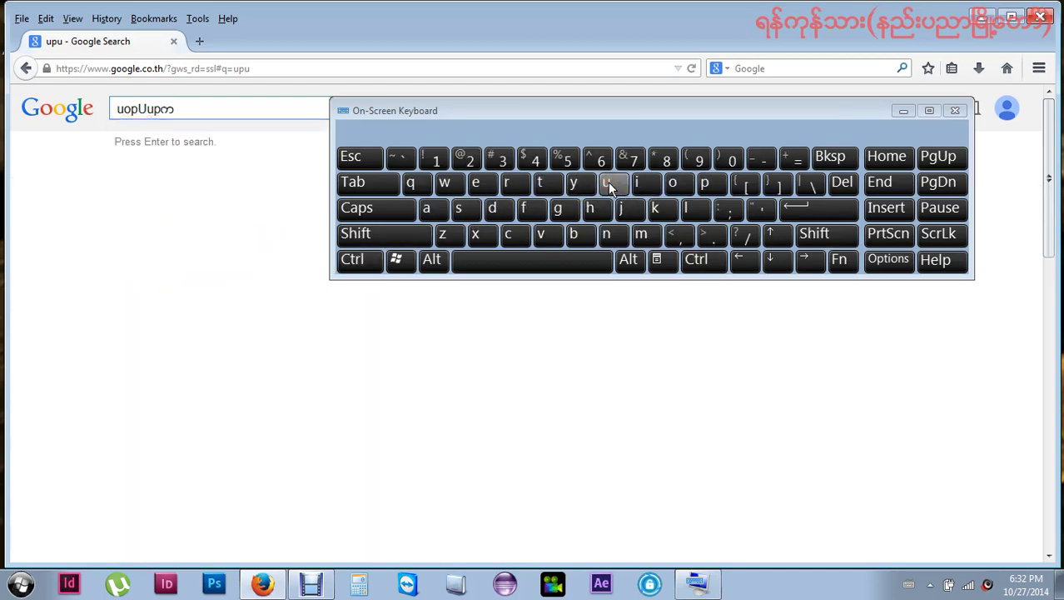
pyautogui.click(511, 237)
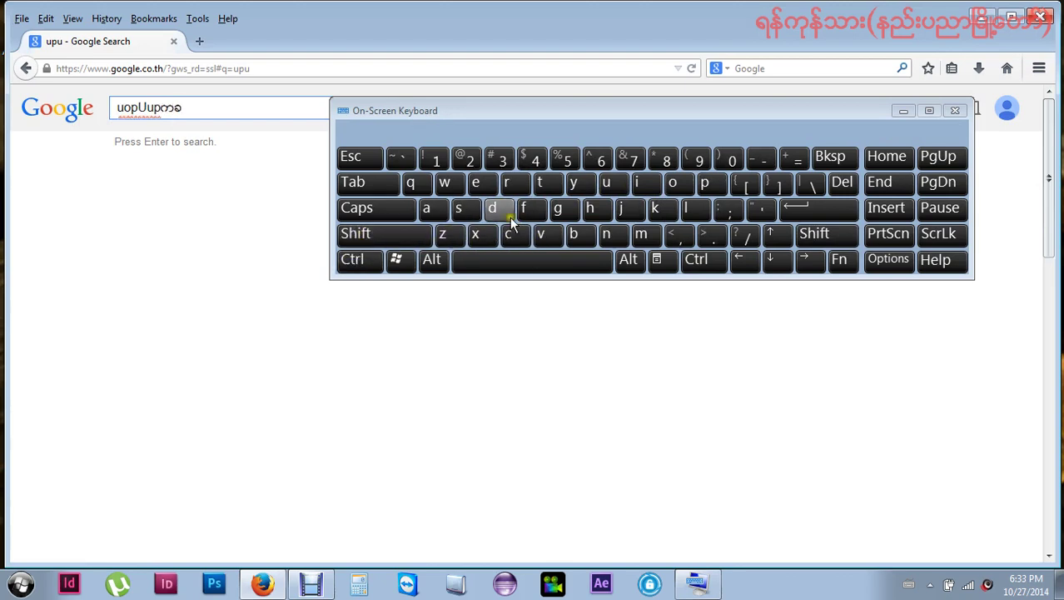
pyautogui.click(462, 209)
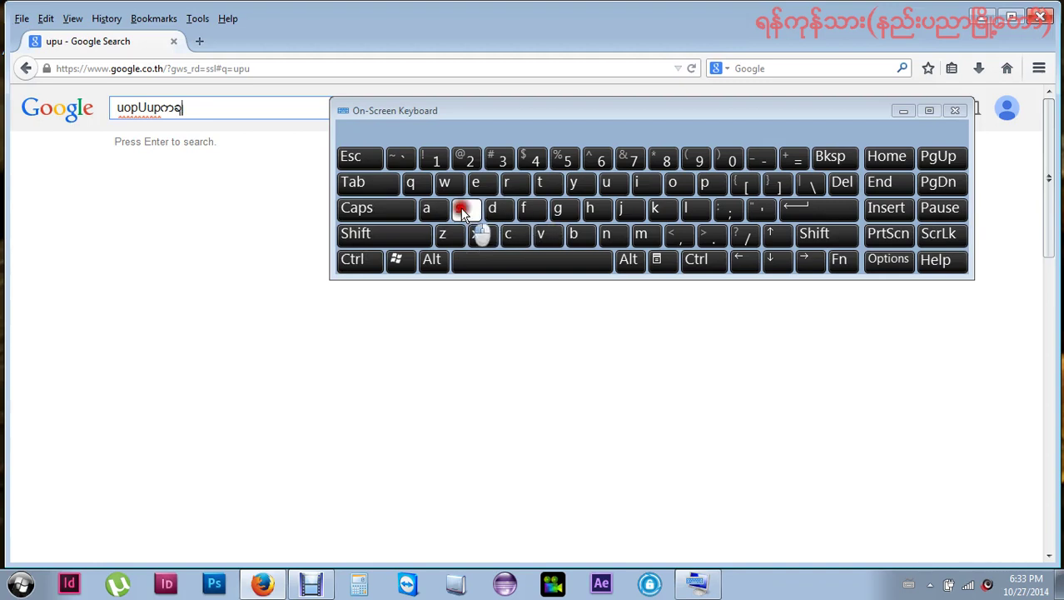
pyautogui.click(710, 185)
pyautogui.click(612, 184)
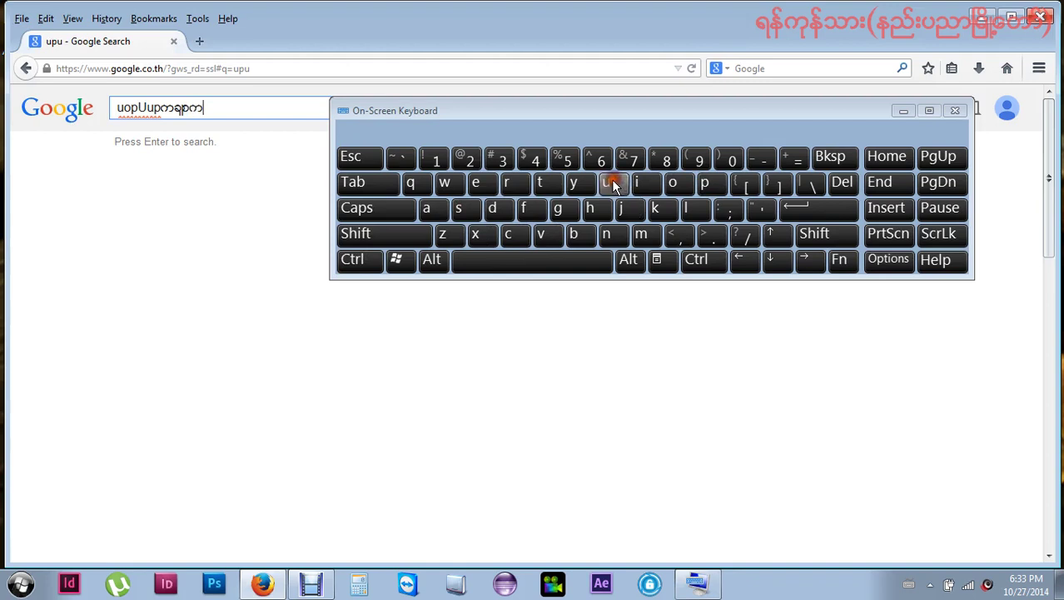
pyautogui.click(614, 185)
pyautogui.click(445, 215)
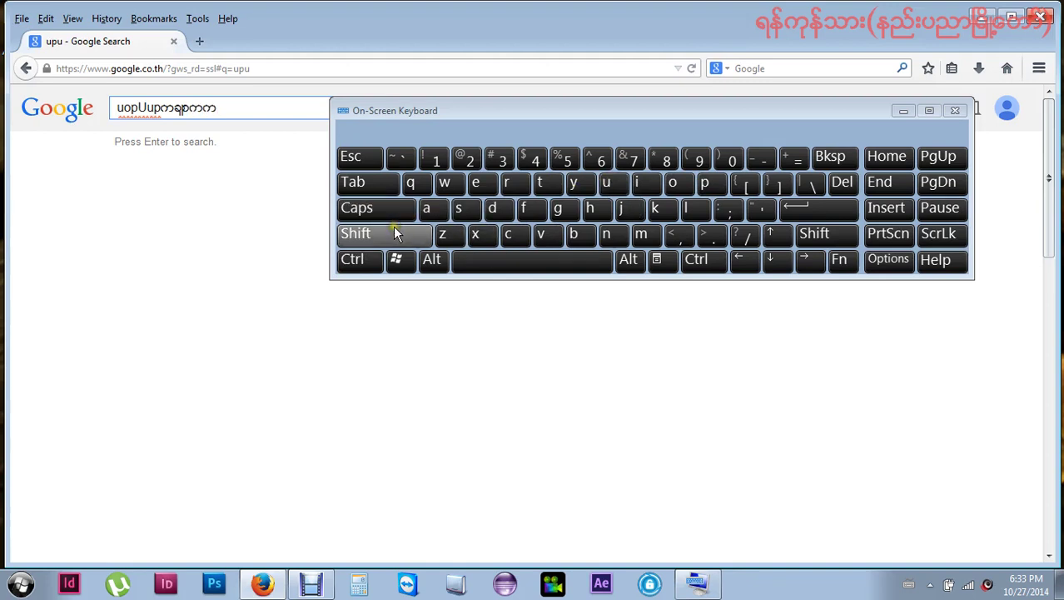
pyautogui.click(398, 234)
pyautogui.click(427, 208)
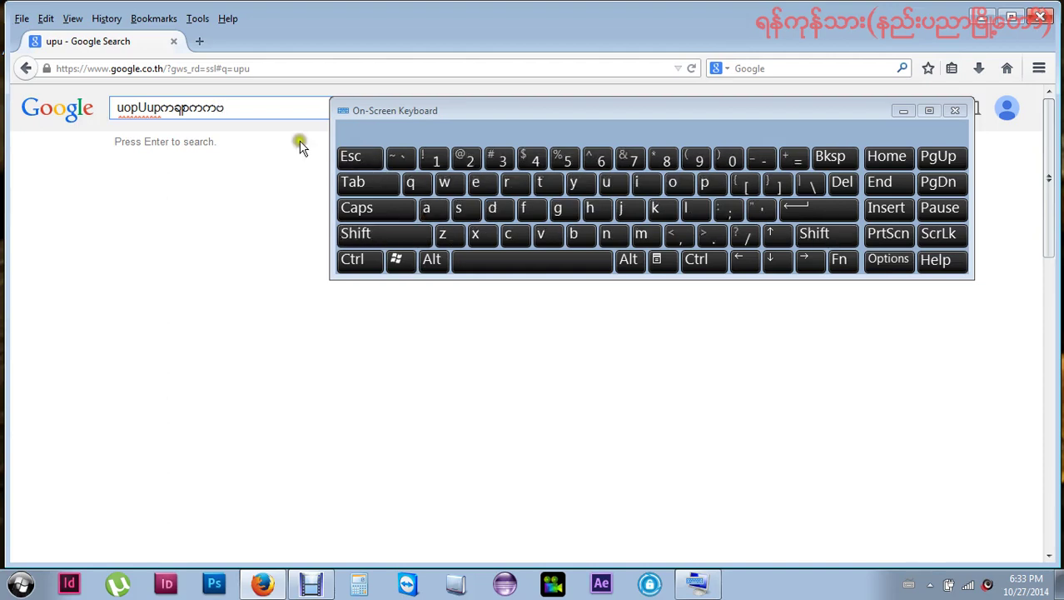
pyautogui.click(258, 112)
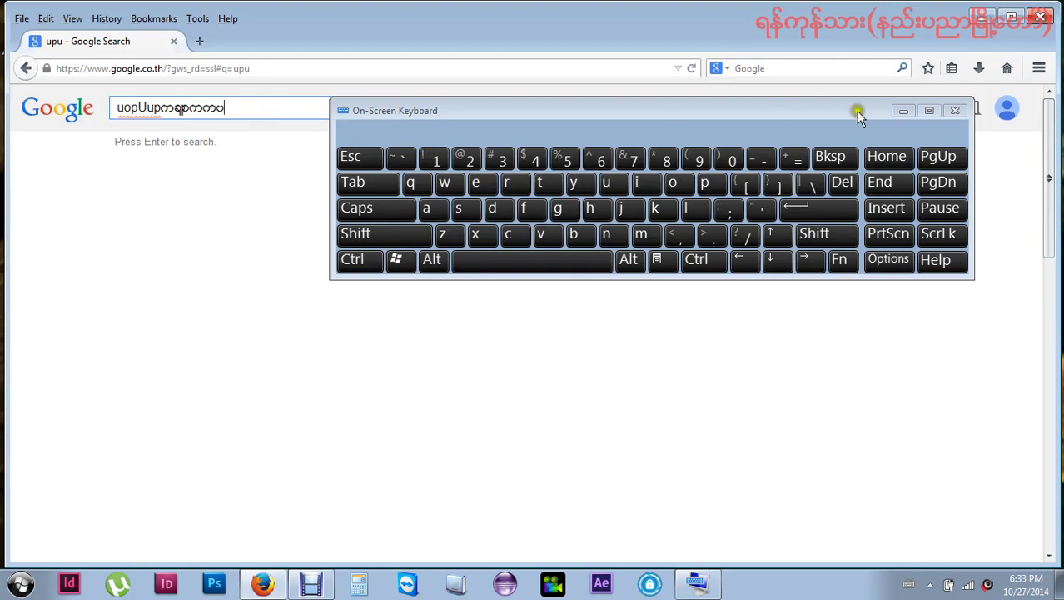
# - Close the On-Screen Keyboard and minimize the browser window to reveal the desktop
pyautogui.click(956, 111)
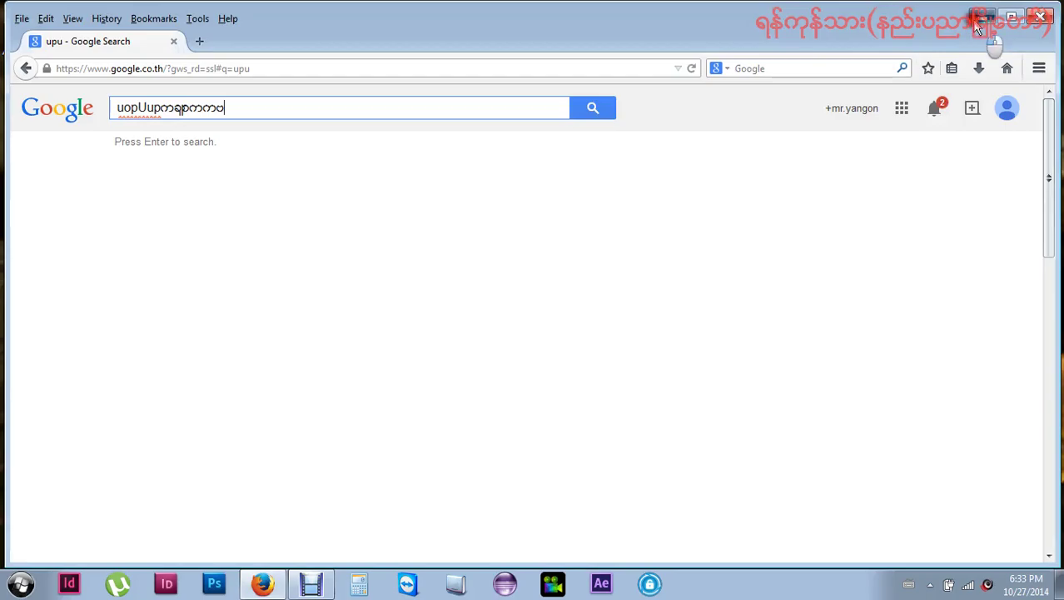
pyautogui.click(980, 19)
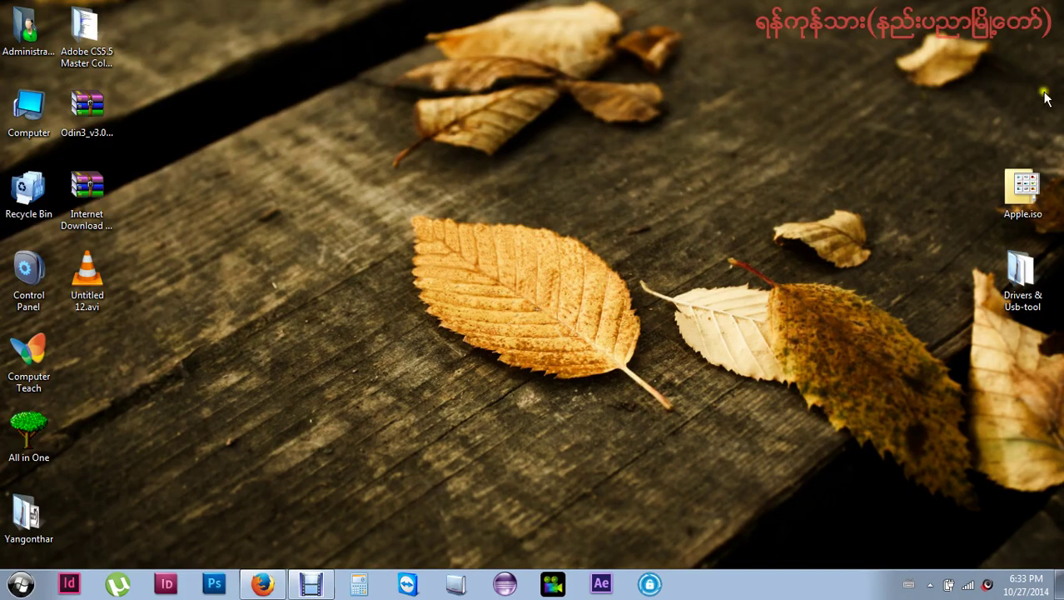
# - Open Control Panel and view the Phone and Modem location information, closing that dialog without entering anything
pyautogui.doubleClick(28, 275)
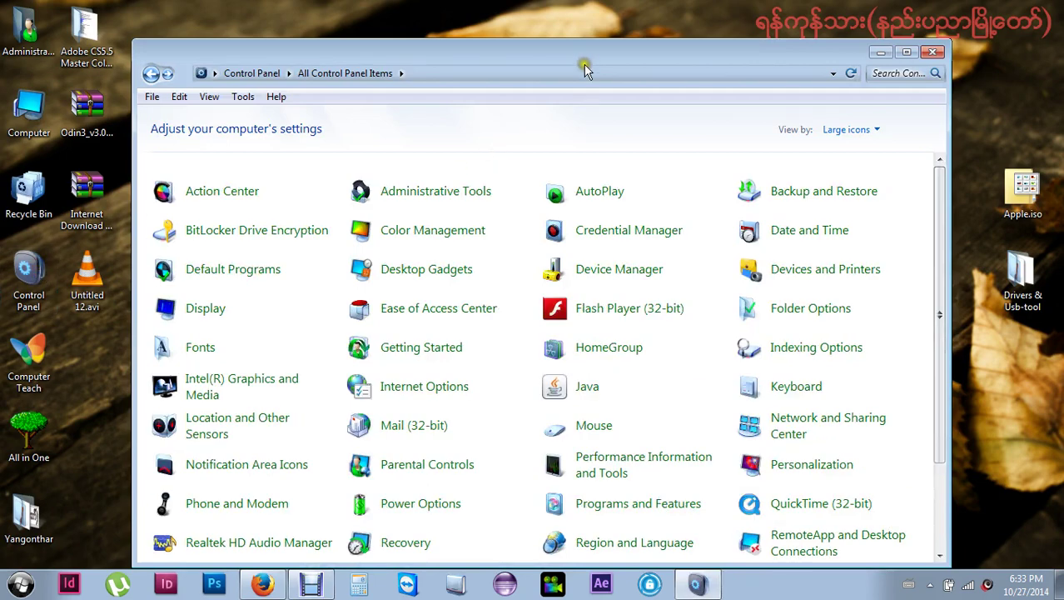
pyautogui.moveTo(585, 70); pyautogui.dragTo(566, 50)
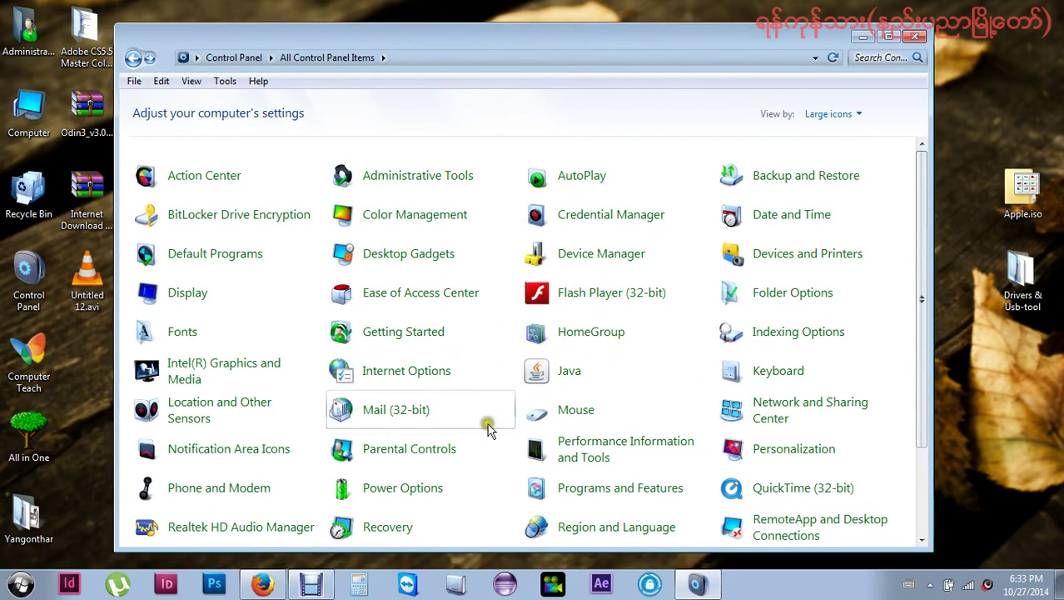
pyautogui.scroll(-1, 791, 416)
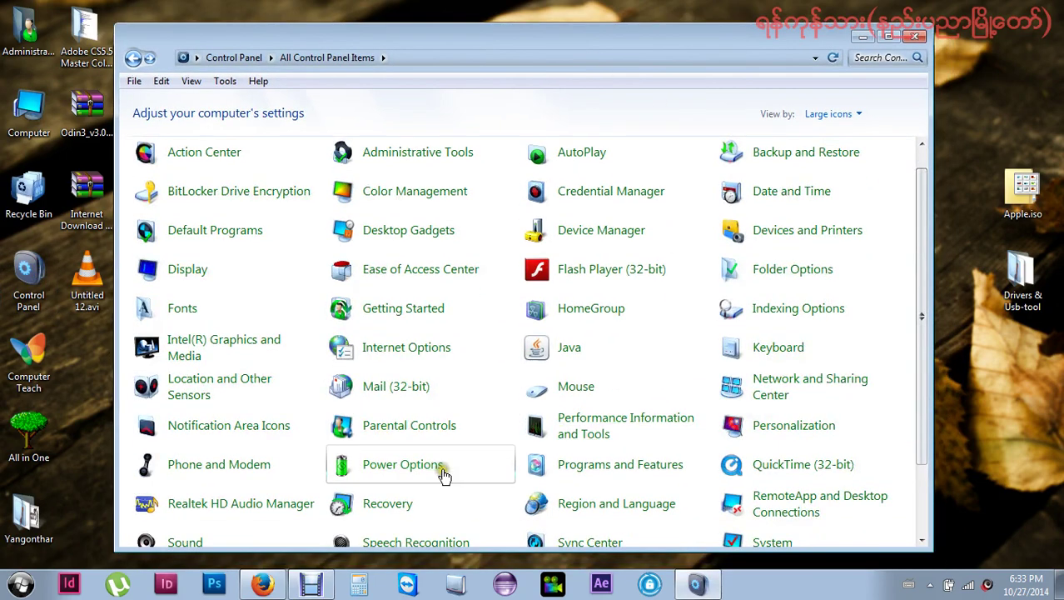
pyautogui.click(253, 468)
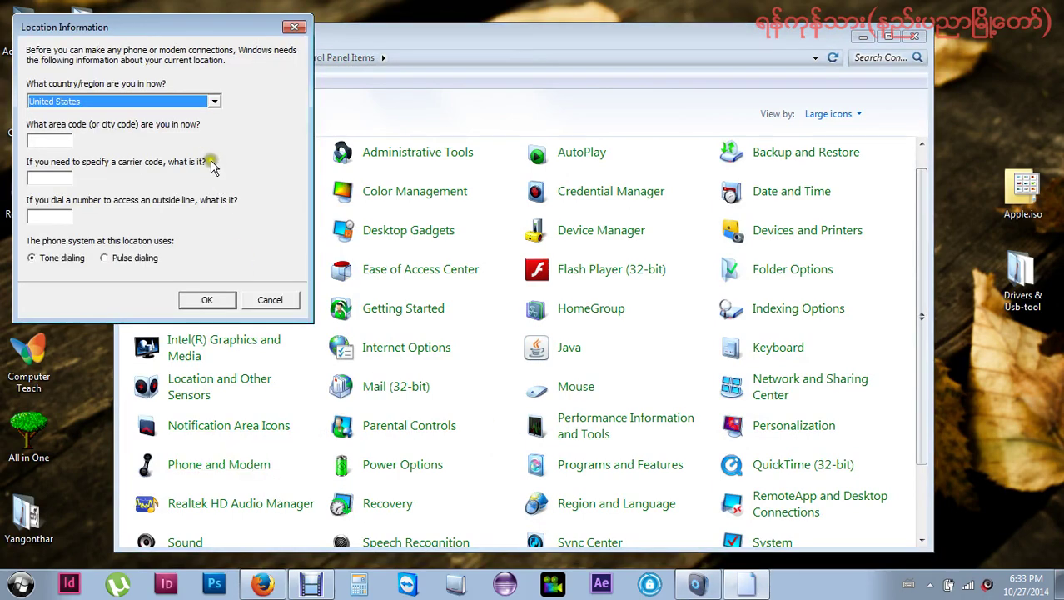
pyautogui.moveTo(185, 31); pyautogui.dragTo(369, 49)
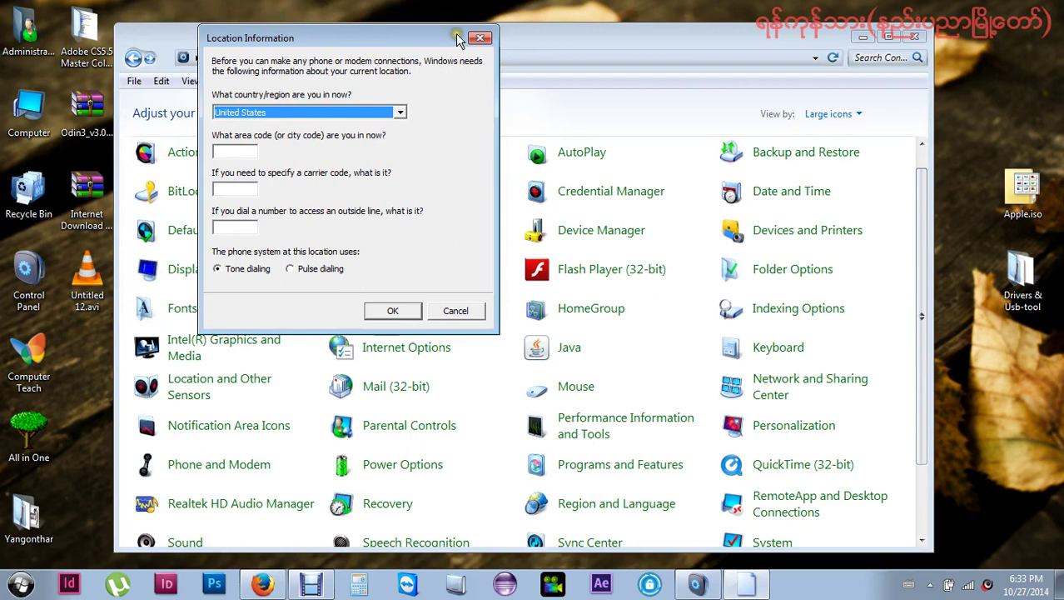
pyautogui.click(930, 584)
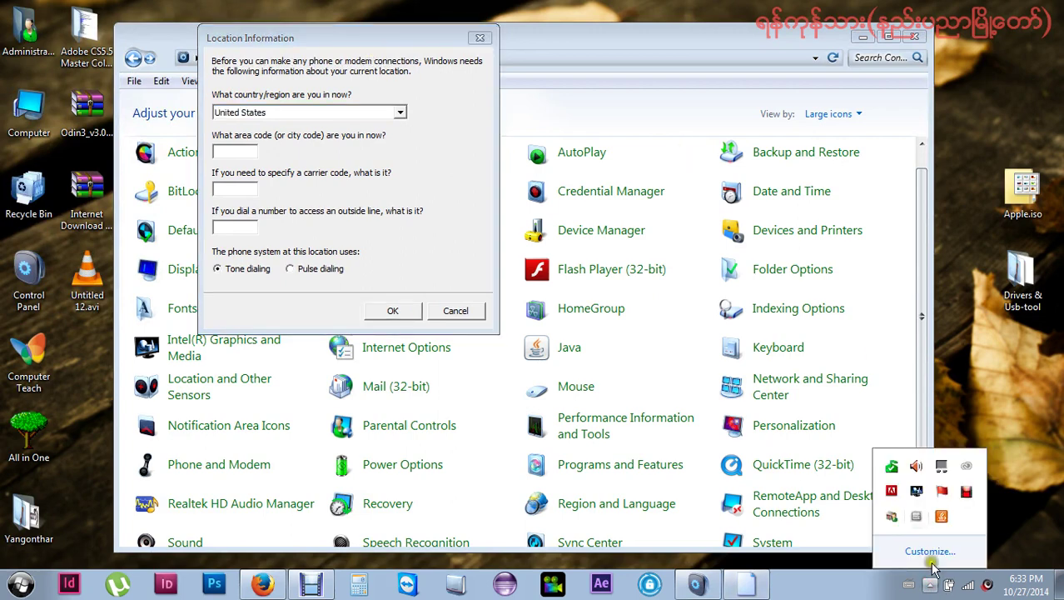
pyautogui.click(482, 40)
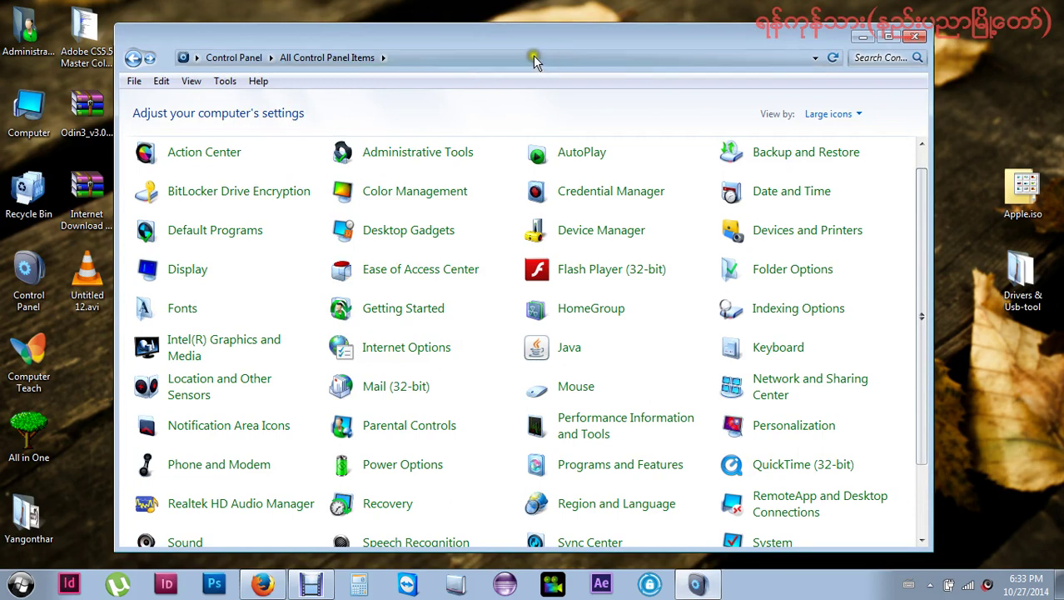
# - Open the Sound settings and look at the playback and recording devices
pyautogui.scroll(-1, 602, 242)
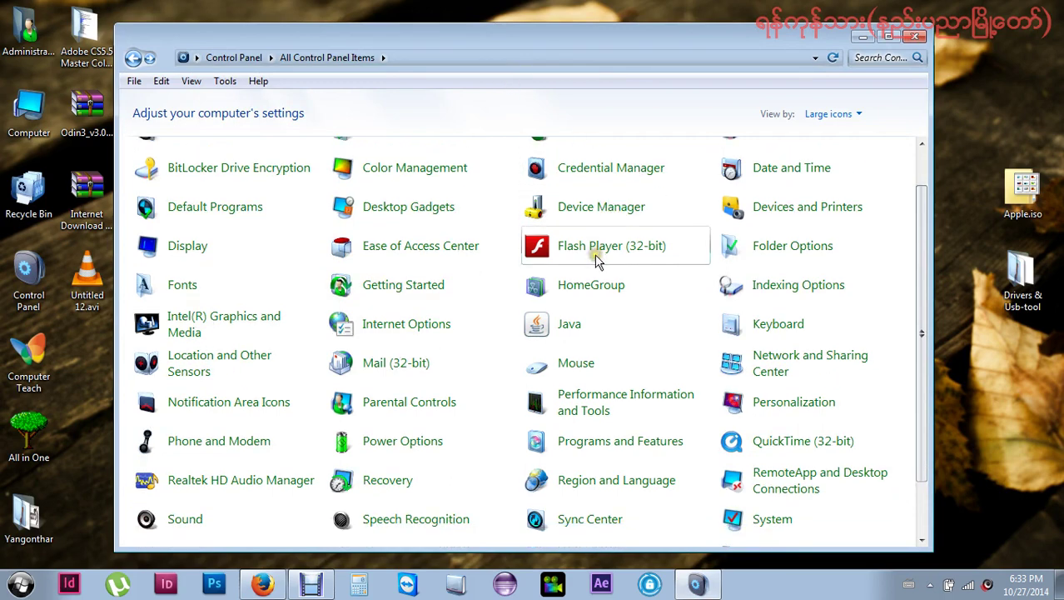
pyautogui.click(188, 521)
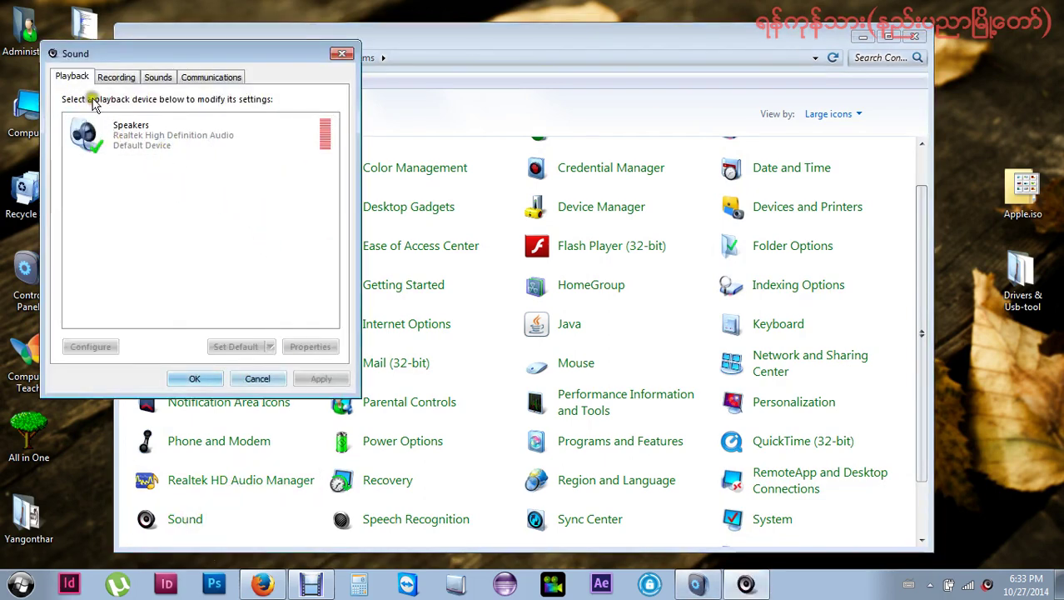
pyautogui.click(116, 77)
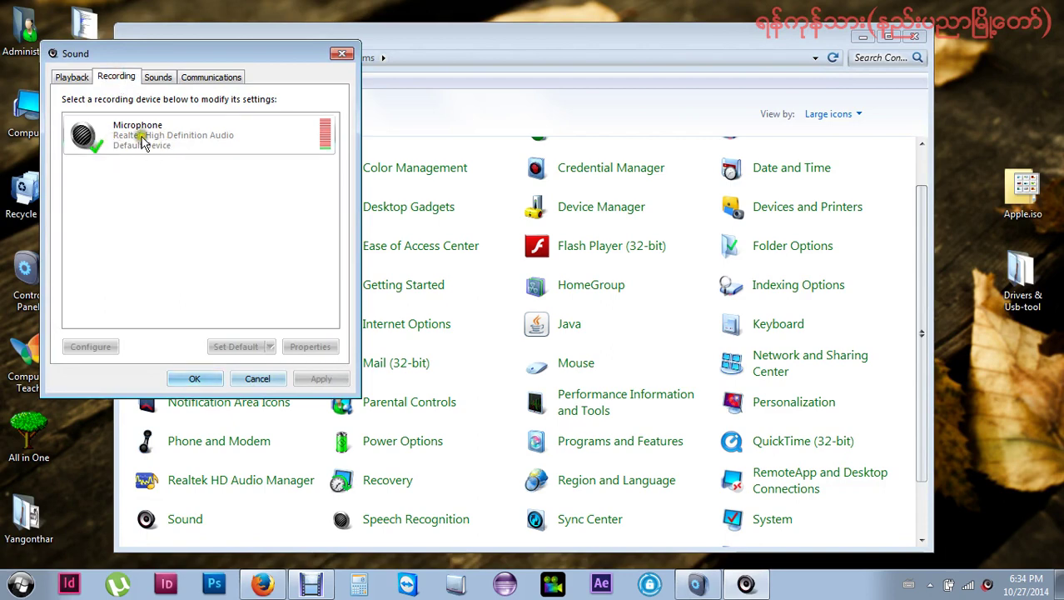
# - Set the Windows sound scheme to No Sounds, agreeing to save the previous scheme
pyautogui.click(158, 77)
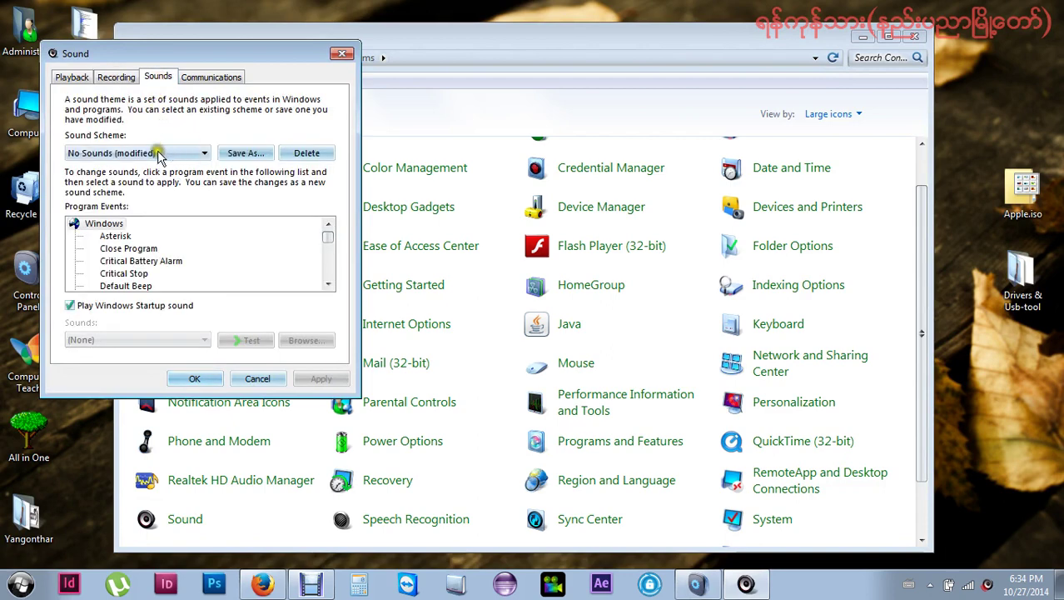
pyautogui.click(208, 154)
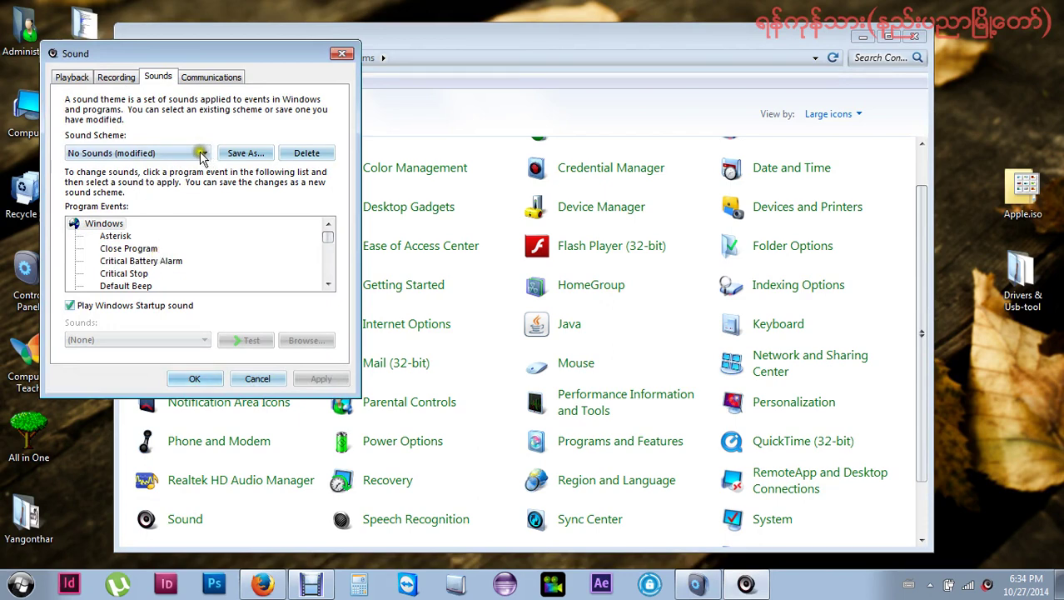
pyautogui.click(200, 155)
pyautogui.click(198, 154)
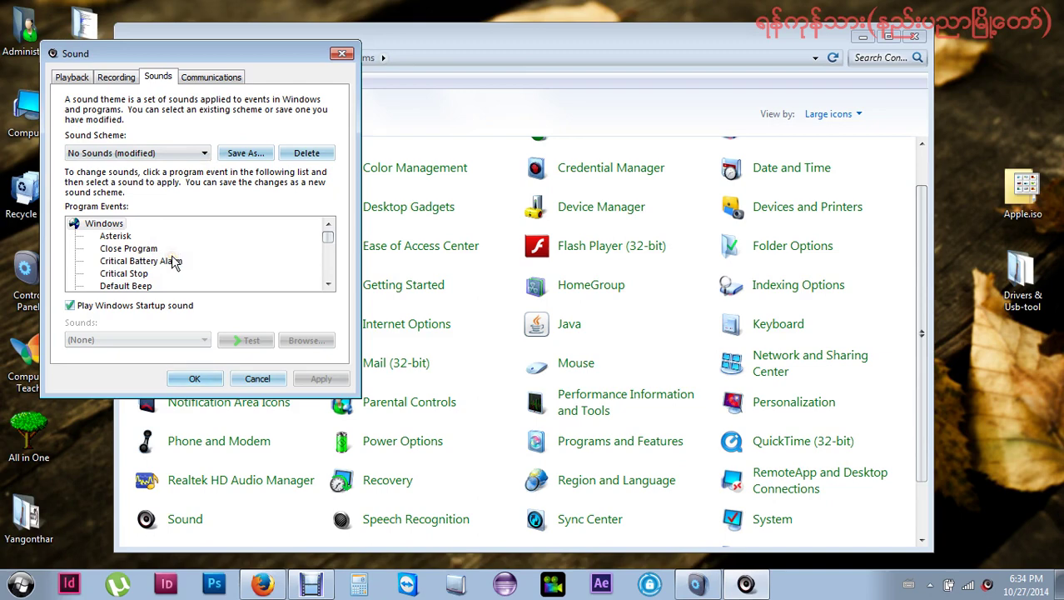
pyautogui.click(197, 153)
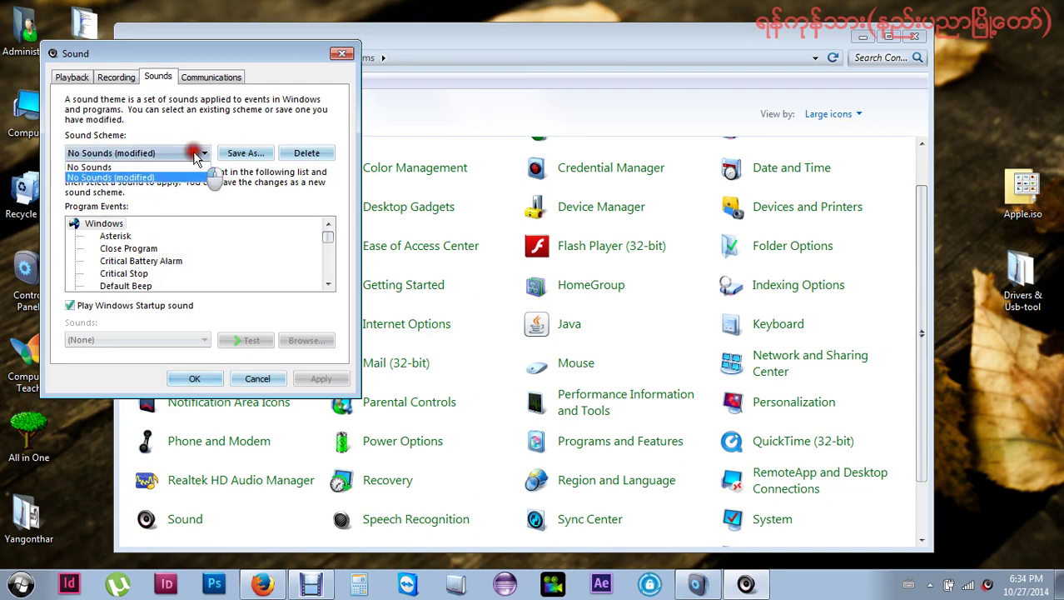
pyautogui.click(116, 172)
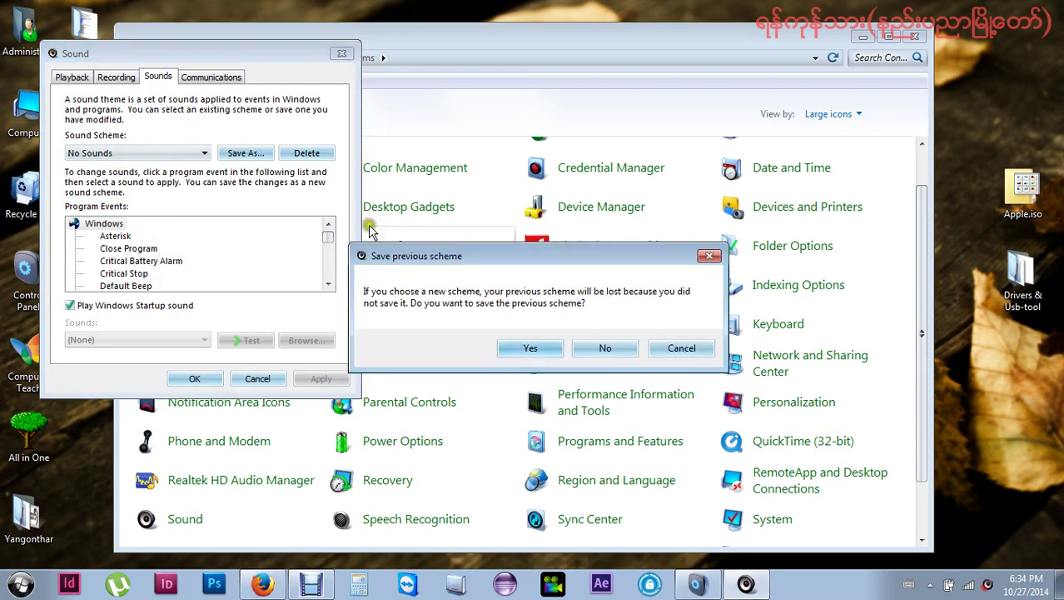
pyautogui.click(538, 347)
pyautogui.click(320, 100)
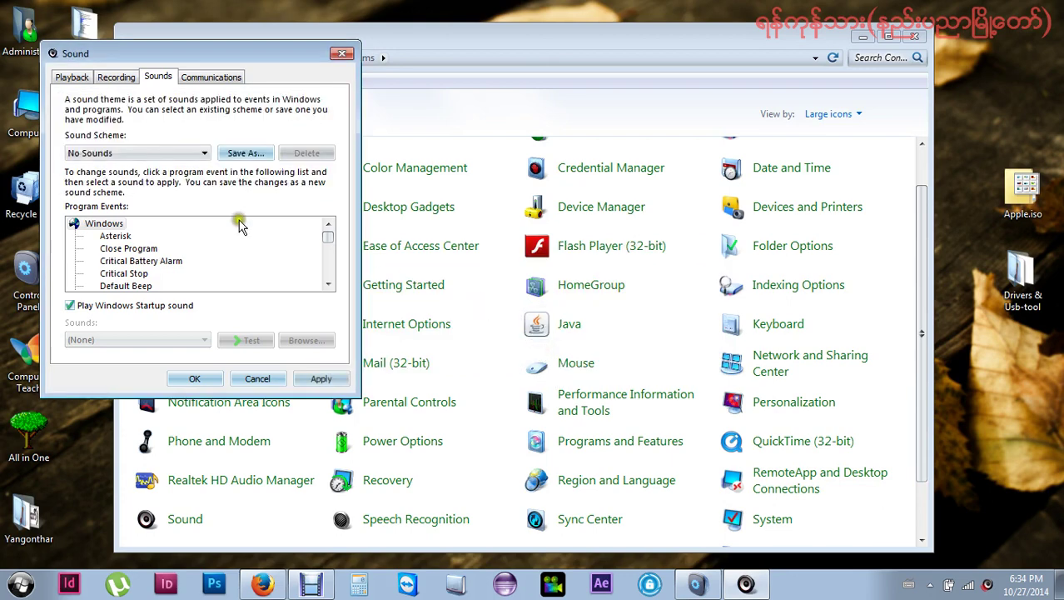
pyautogui.click(314, 380)
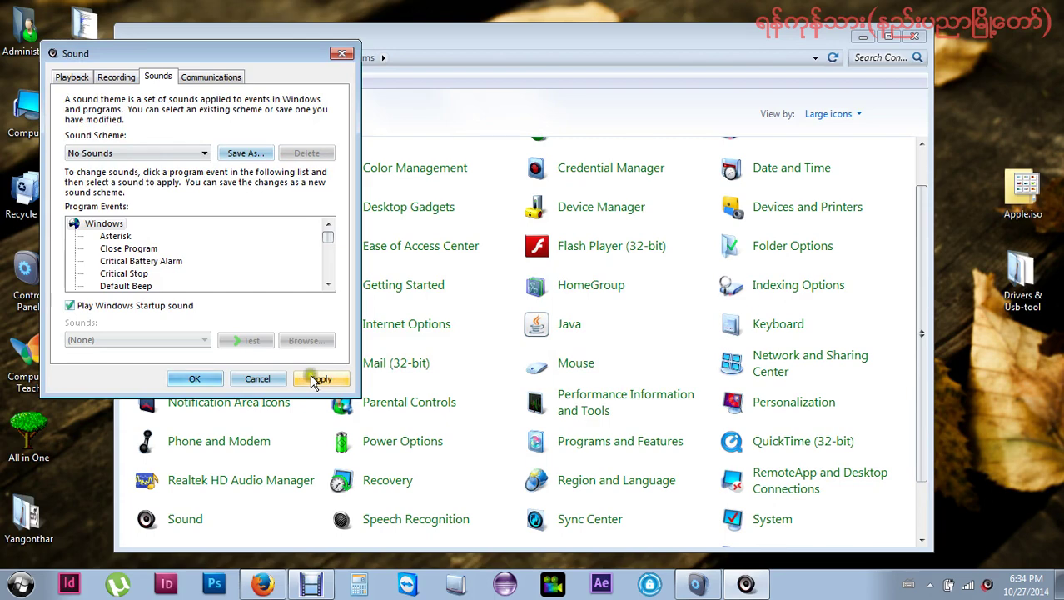
# - Review the communications volume options, turn off the Windows startup sound, and confirm the Sound settings
pyautogui.click(211, 76)
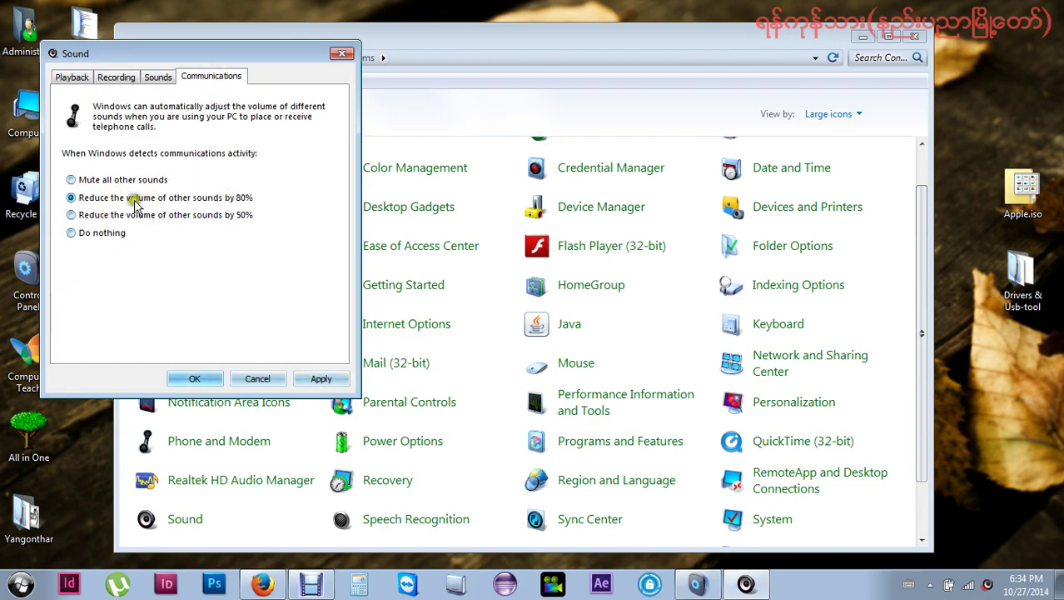
pyautogui.click(154, 77)
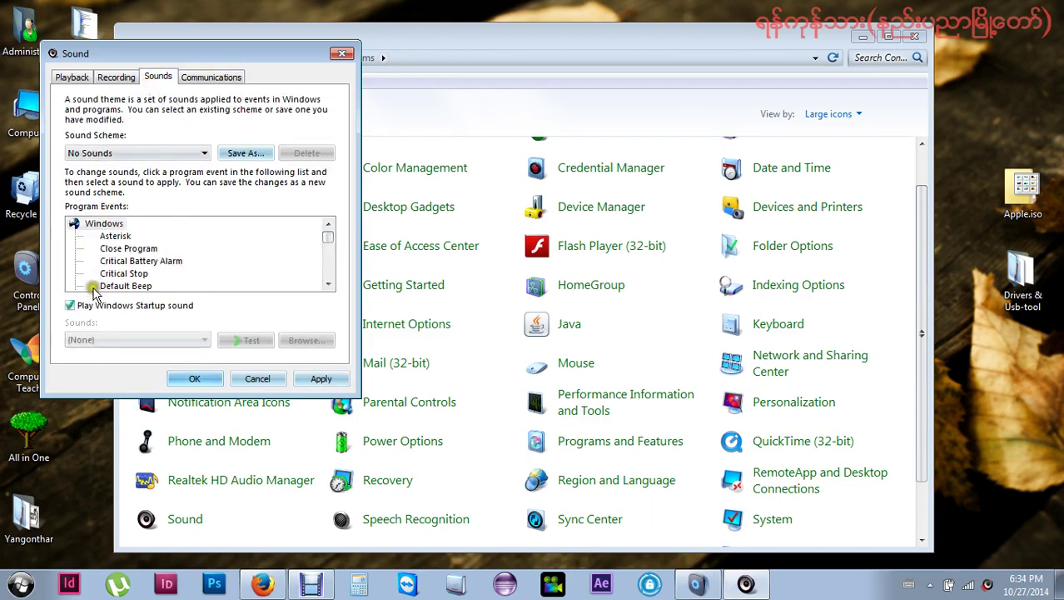
pyautogui.click(71, 305)
pyautogui.click(188, 377)
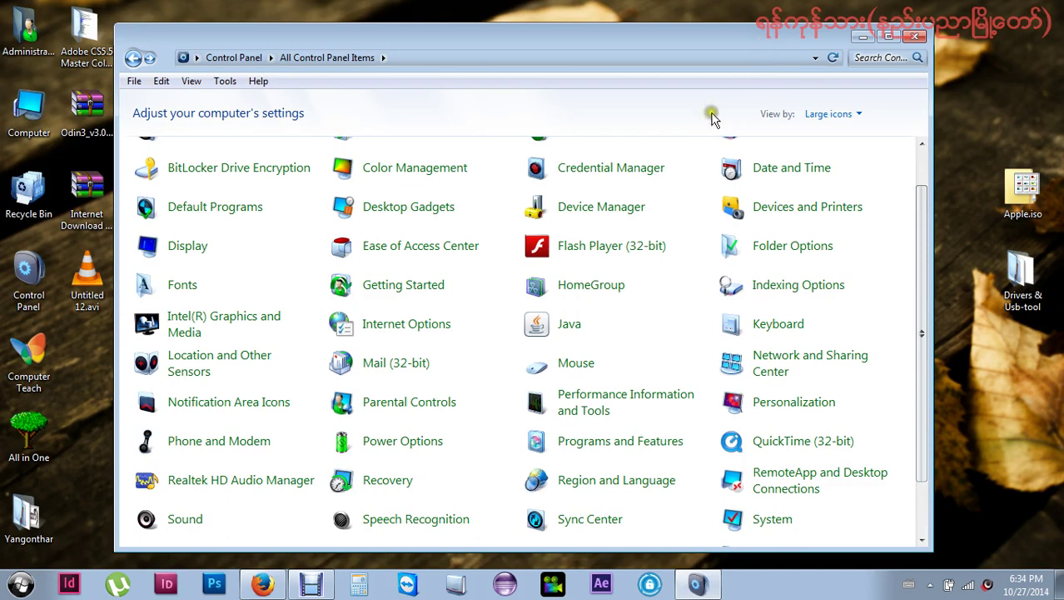
# - Minimize Control Panel and show the hidden notification area icons
pyautogui.click(873, 39)
pyautogui.click(930, 584)
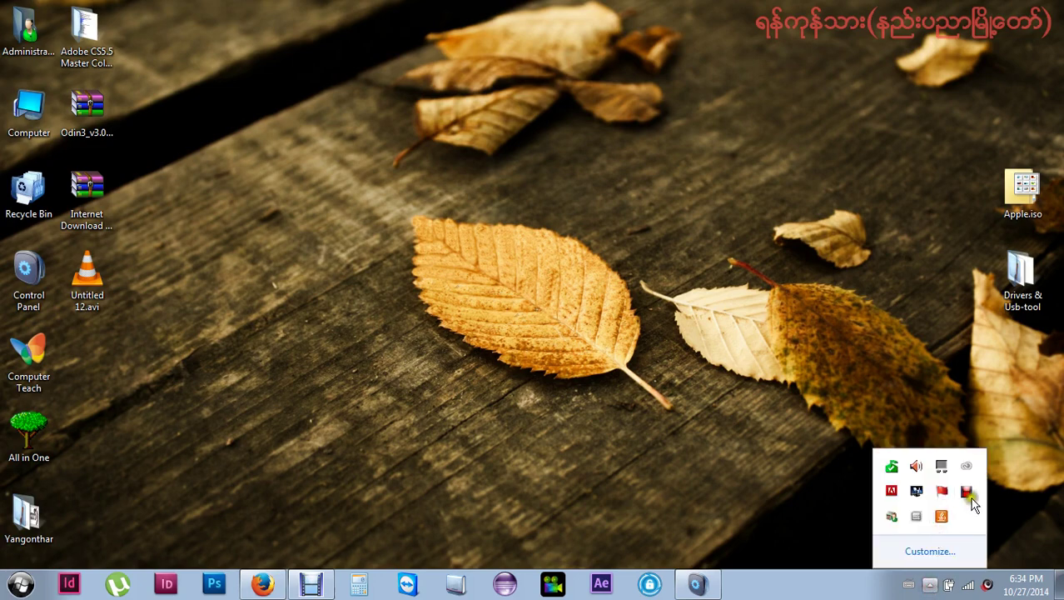